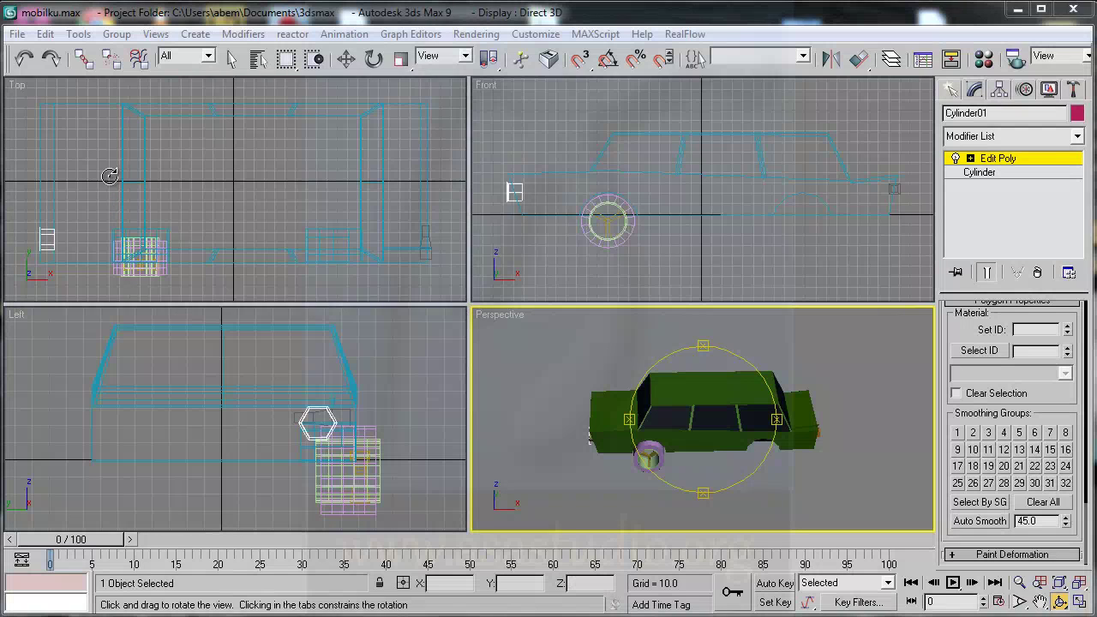
# - Maximize the Top viewport and region-zoom onto the car's left end
pyautogui.rightClick(109, 168)
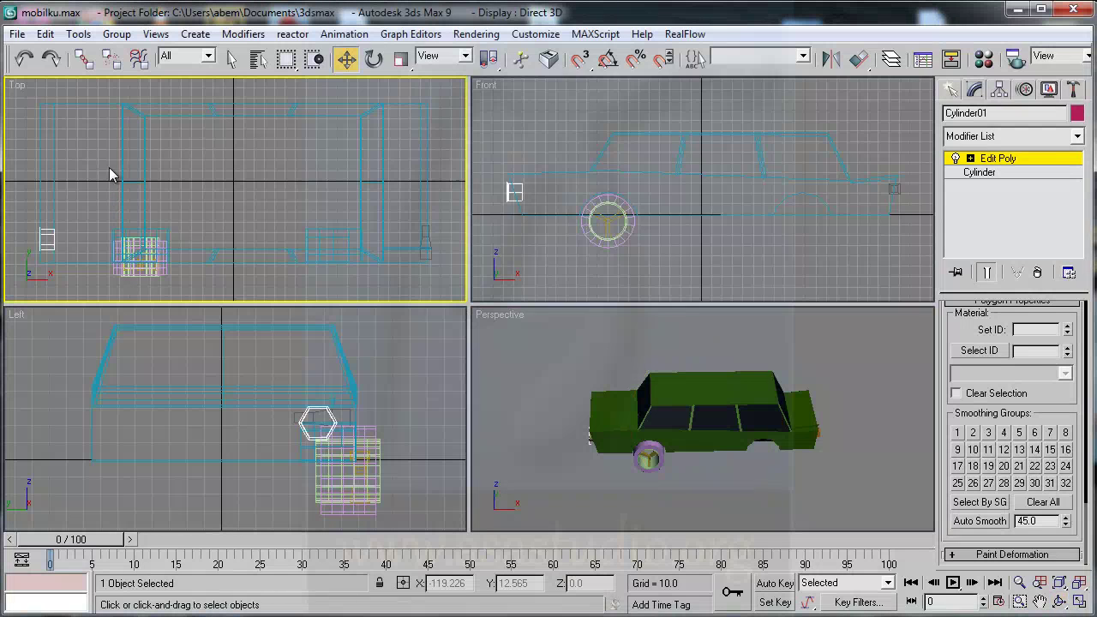
pyautogui.click(1081, 602)
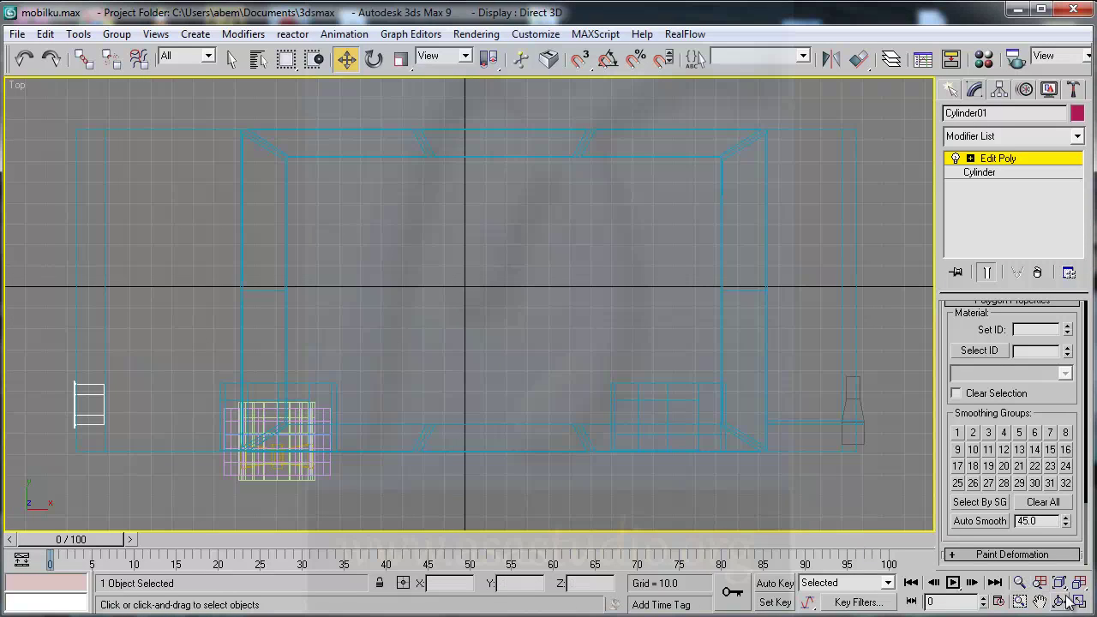
pyautogui.click(1020, 602)
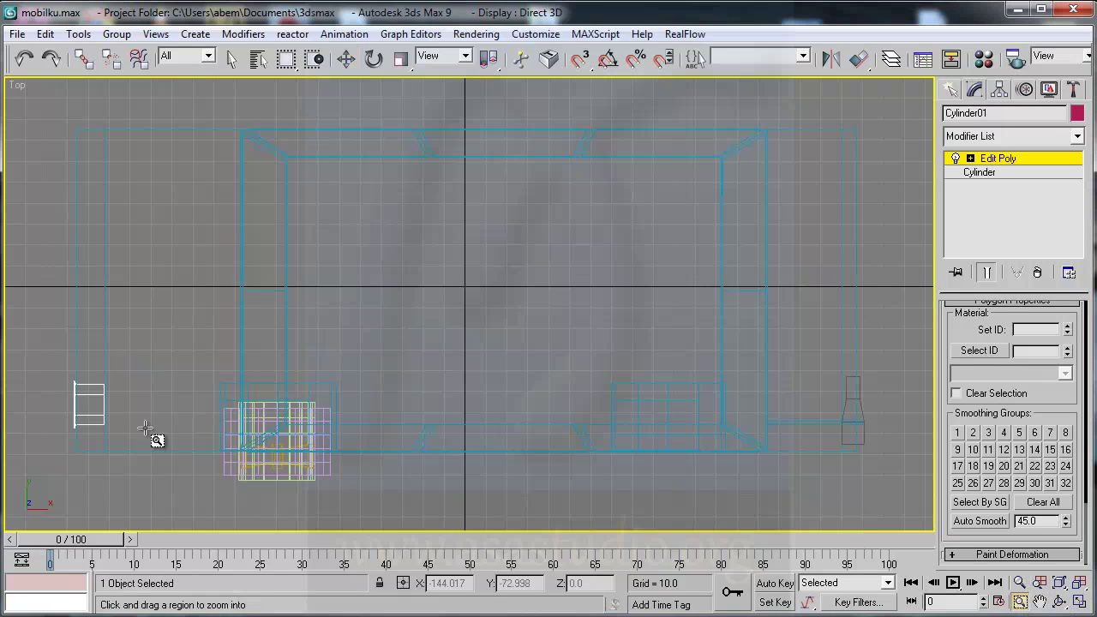
pyautogui.moveTo(98, 367); pyautogui.dragTo(279, 420)
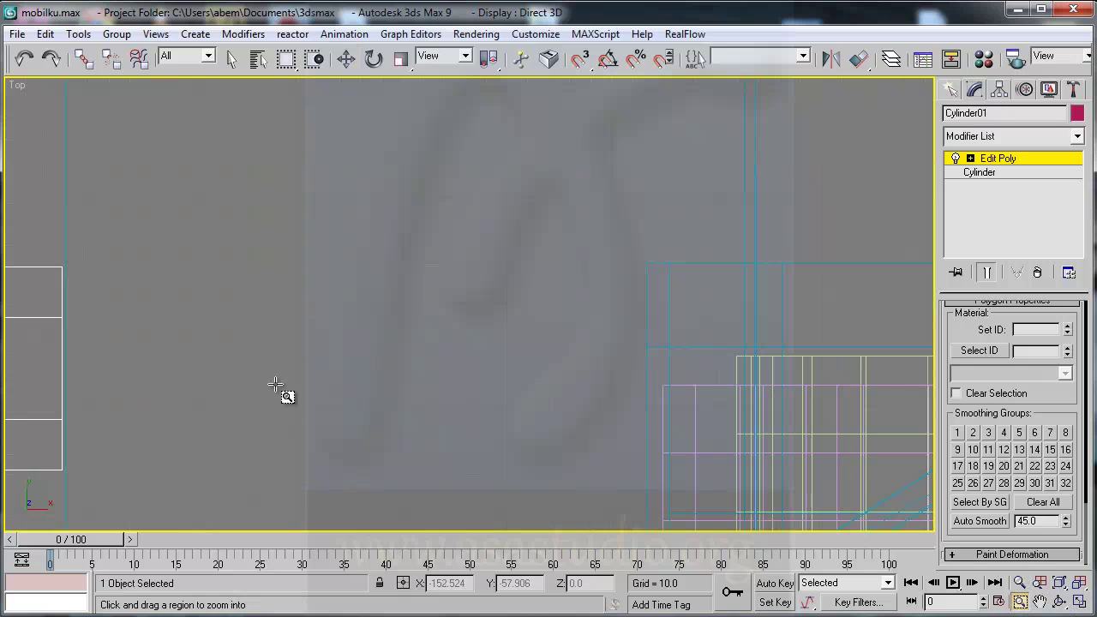
pyautogui.press('w')
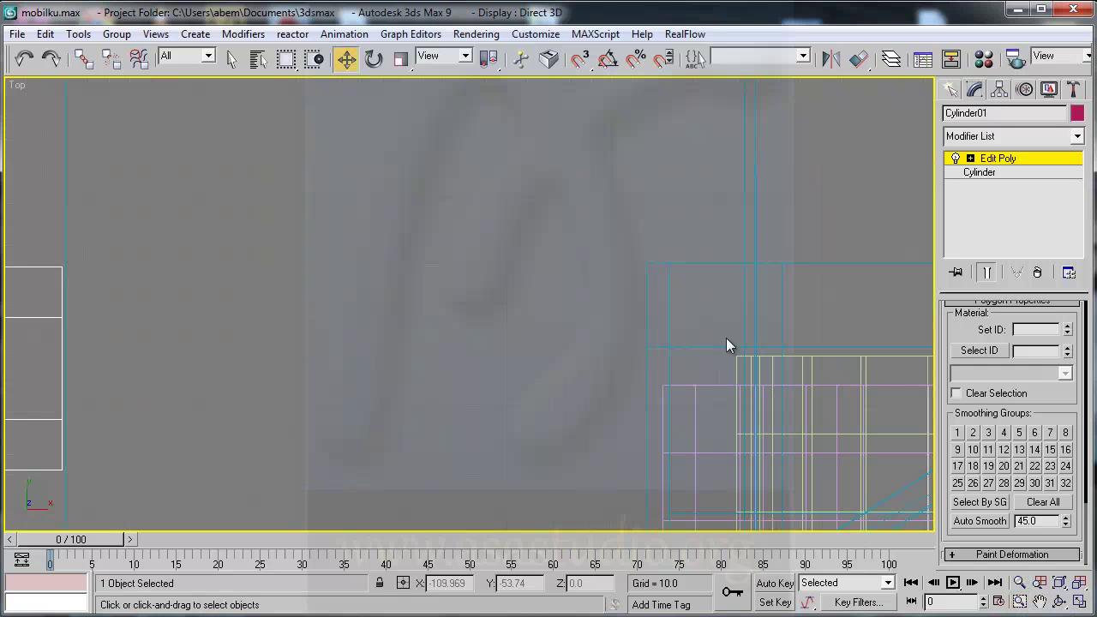
# - Select two vertical edges of the car body at Edge level, then restore the four-view layout
pyautogui.click(971, 158)
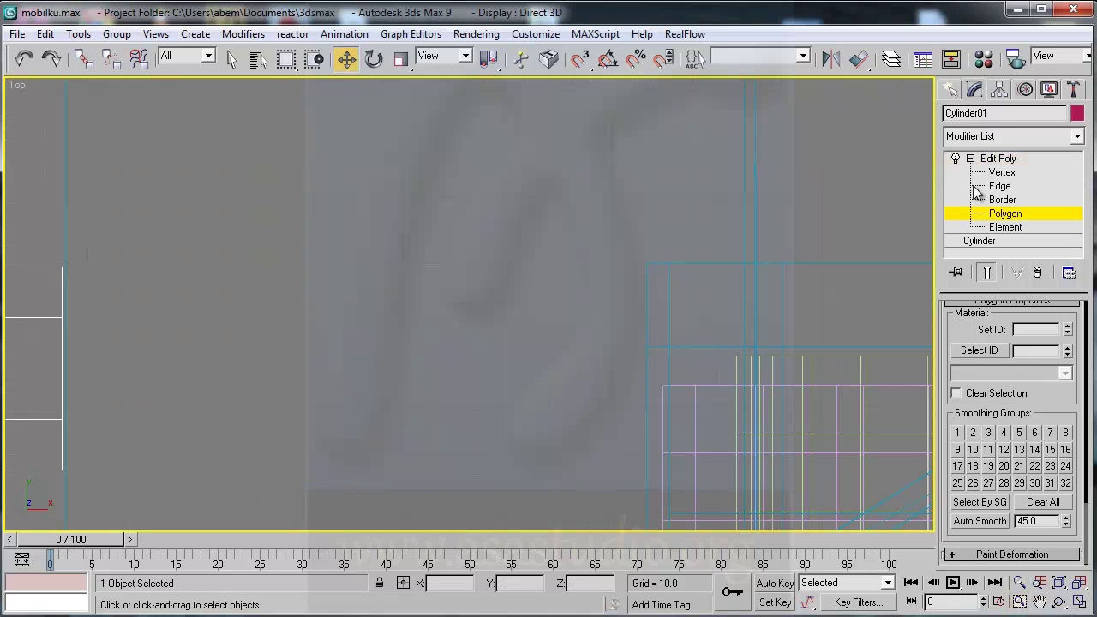
pyautogui.click(1000, 186)
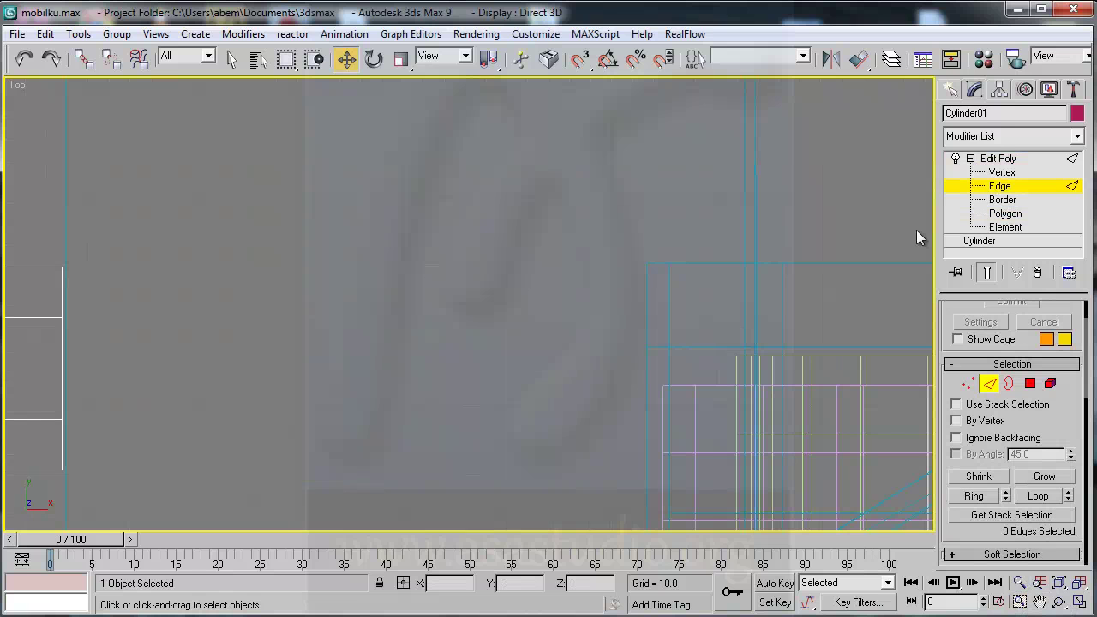
pyautogui.click(1011, 186)
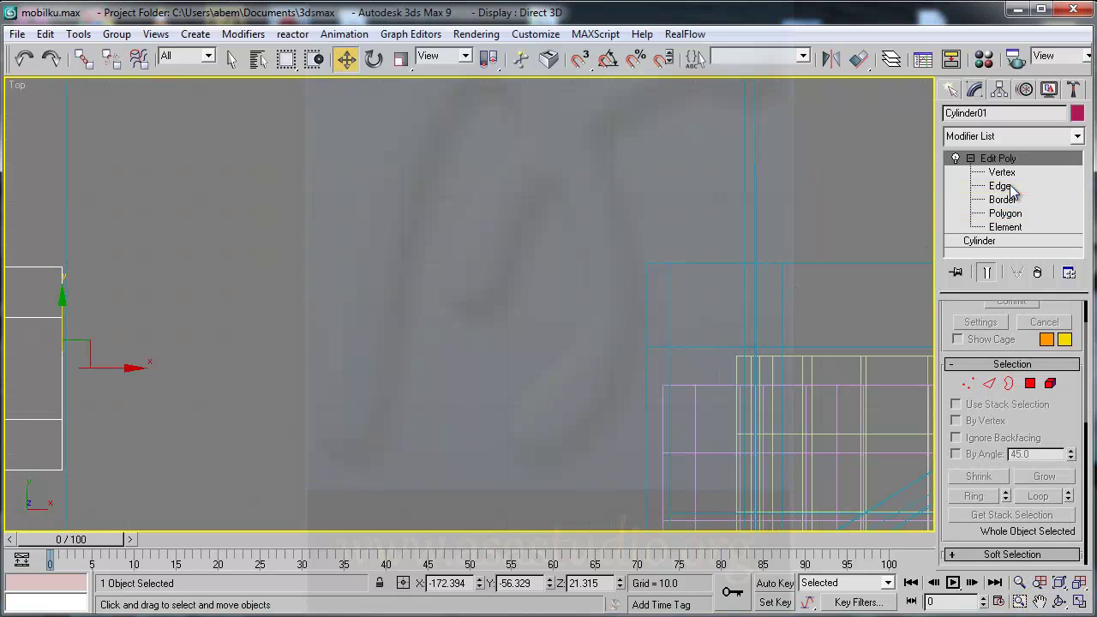
pyautogui.click(752, 260)
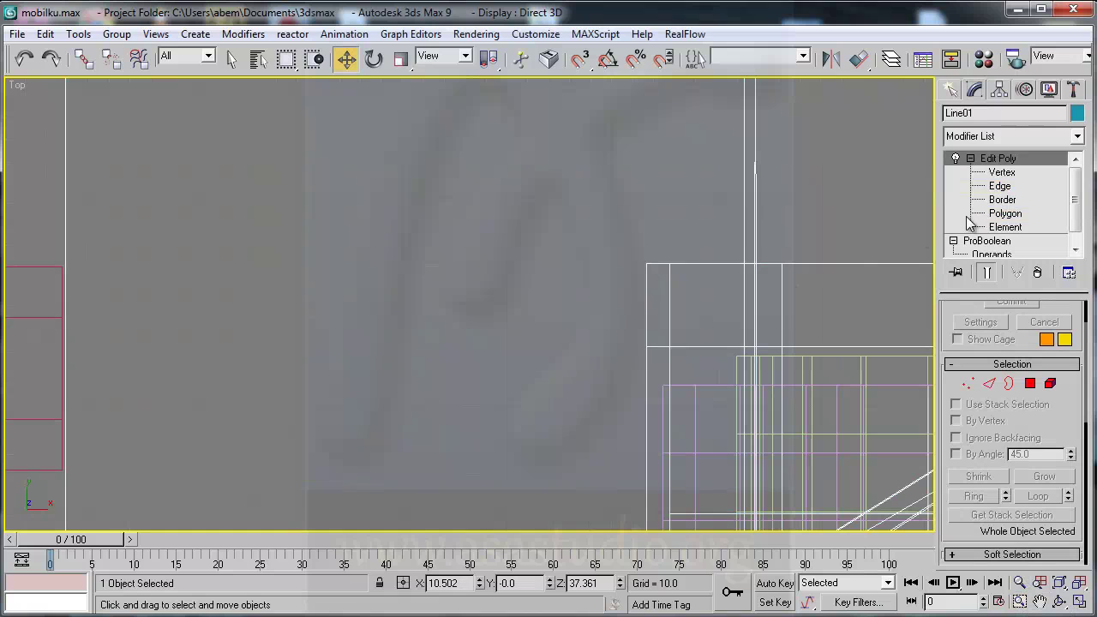
pyautogui.click(1005, 189)
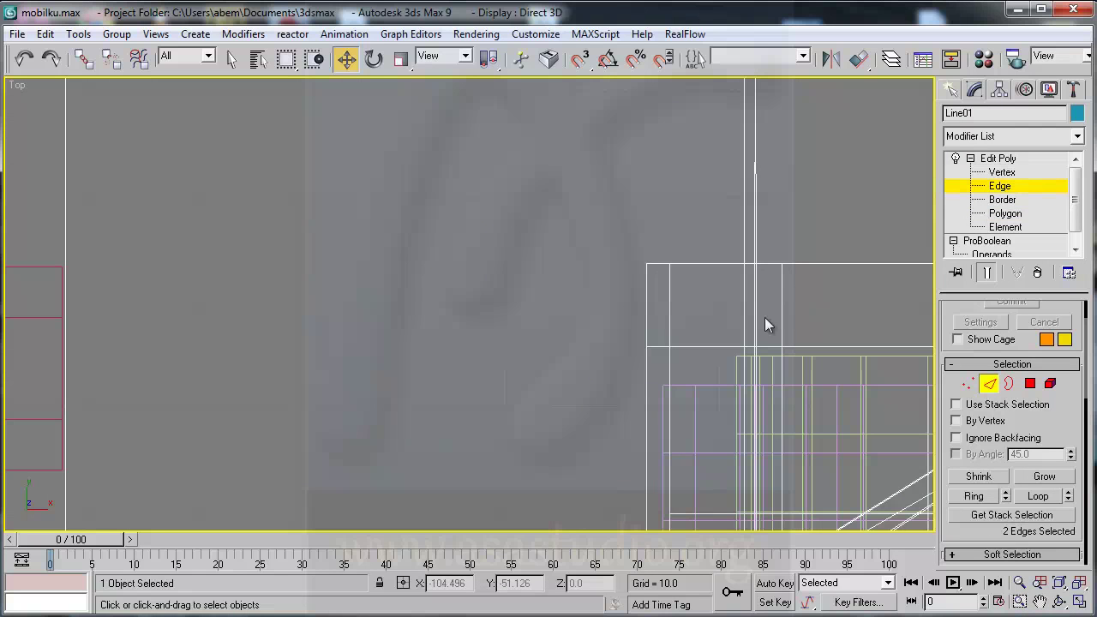
pyautogui.click(743, 323)
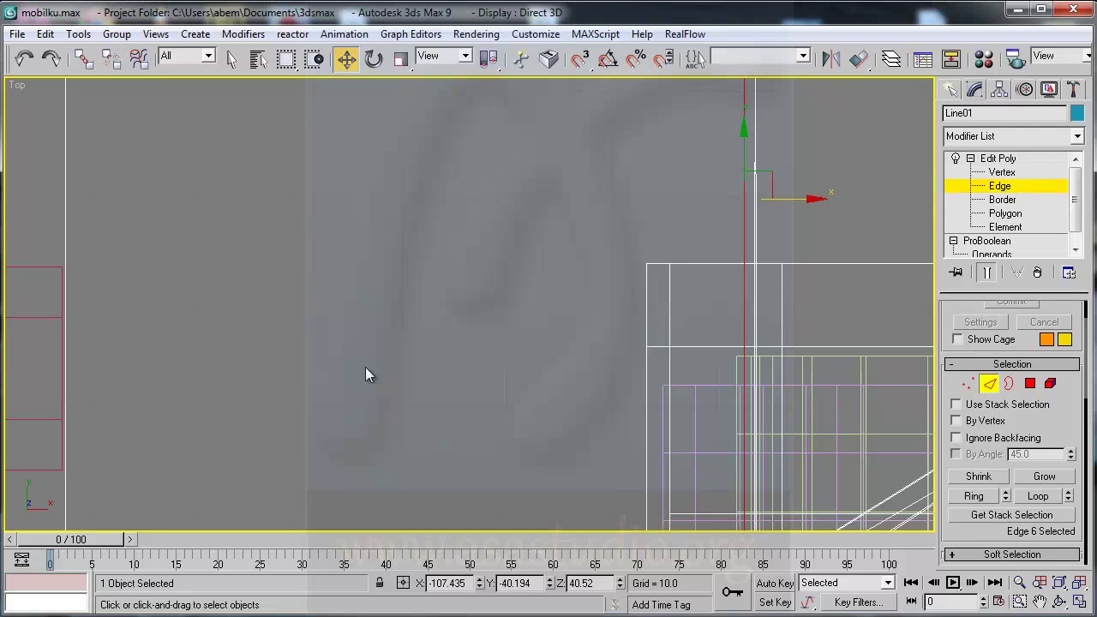
pyautogui.click(66, 376)
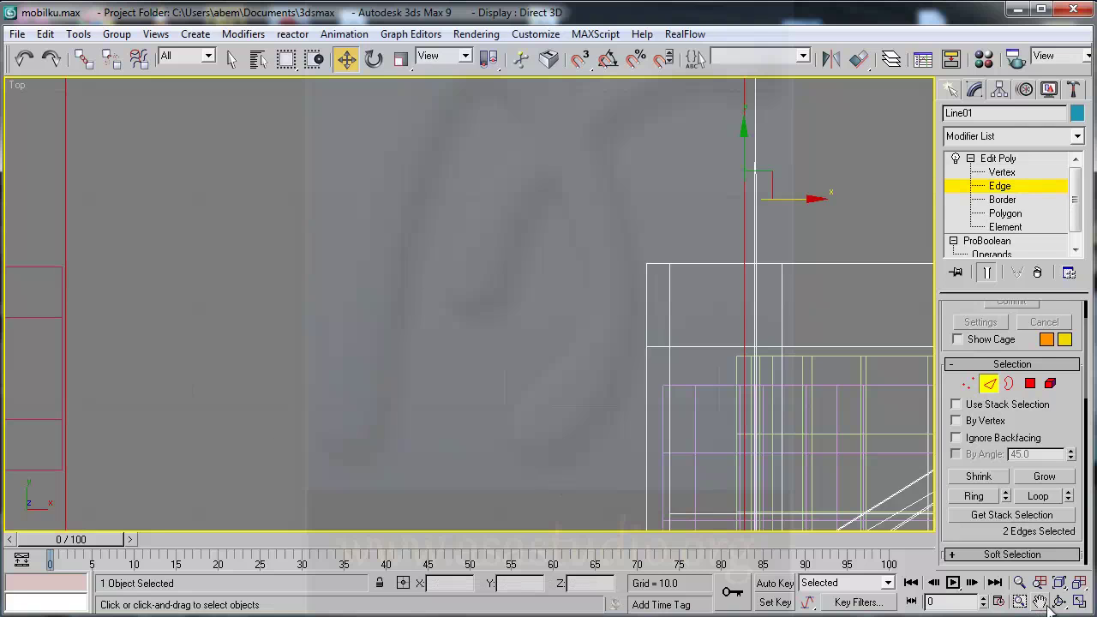
pyautogui.click(1079, 603)
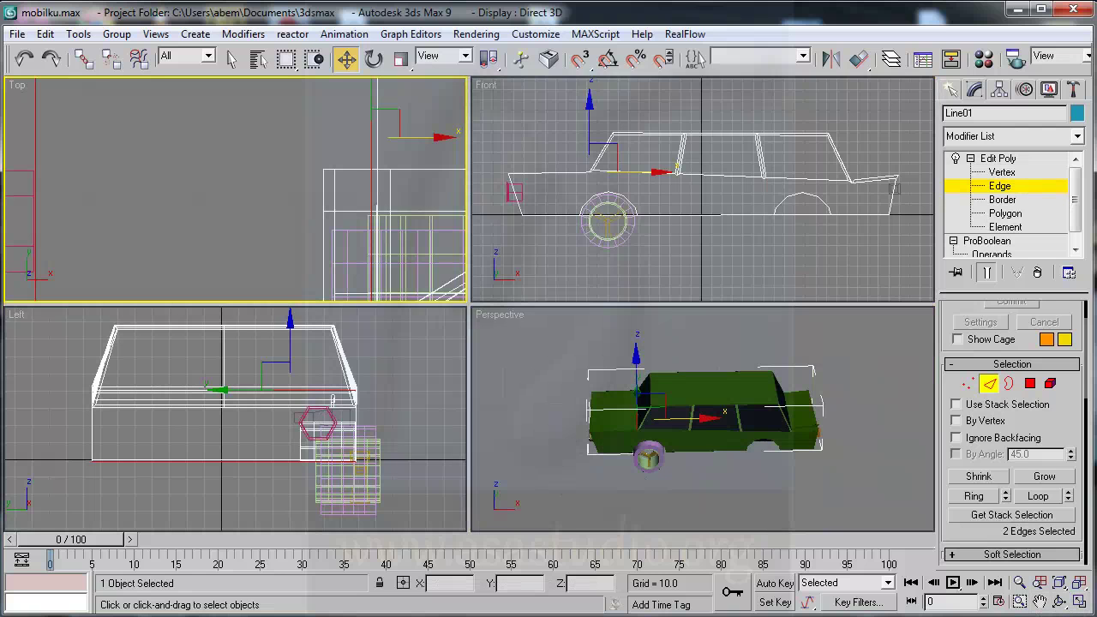
# - Pan, zoom and orbit the Perspective view close to the car's front corner
pyautogui.click(1040, 602)
pyautogui.moveTo(679, 449); pyautogui.dragTo(747, 423)
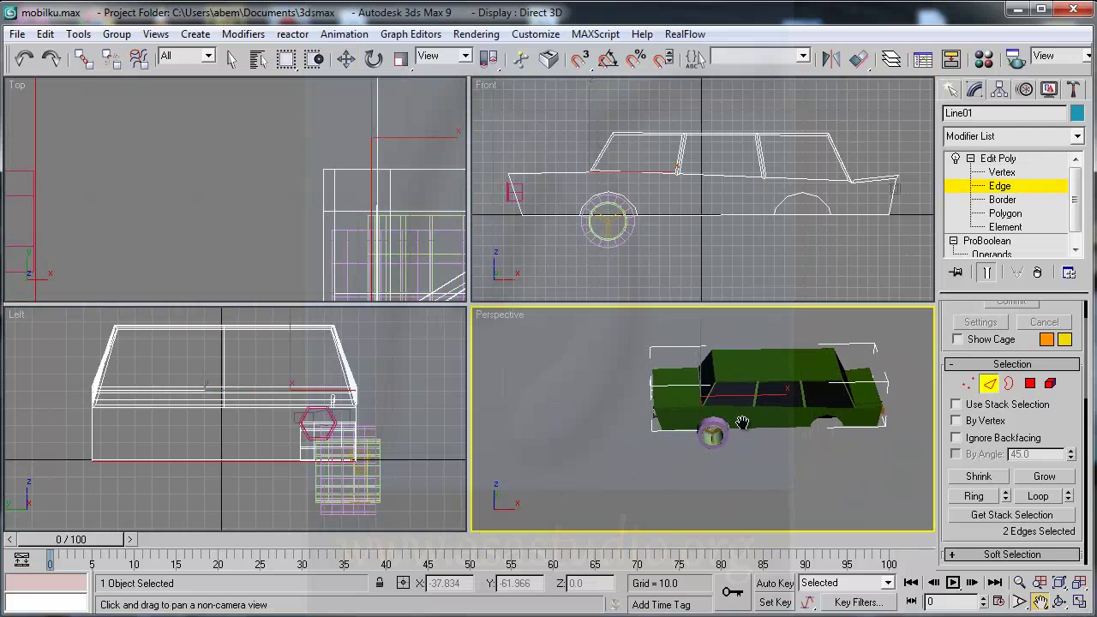
pyautogui.click(1020, 601)
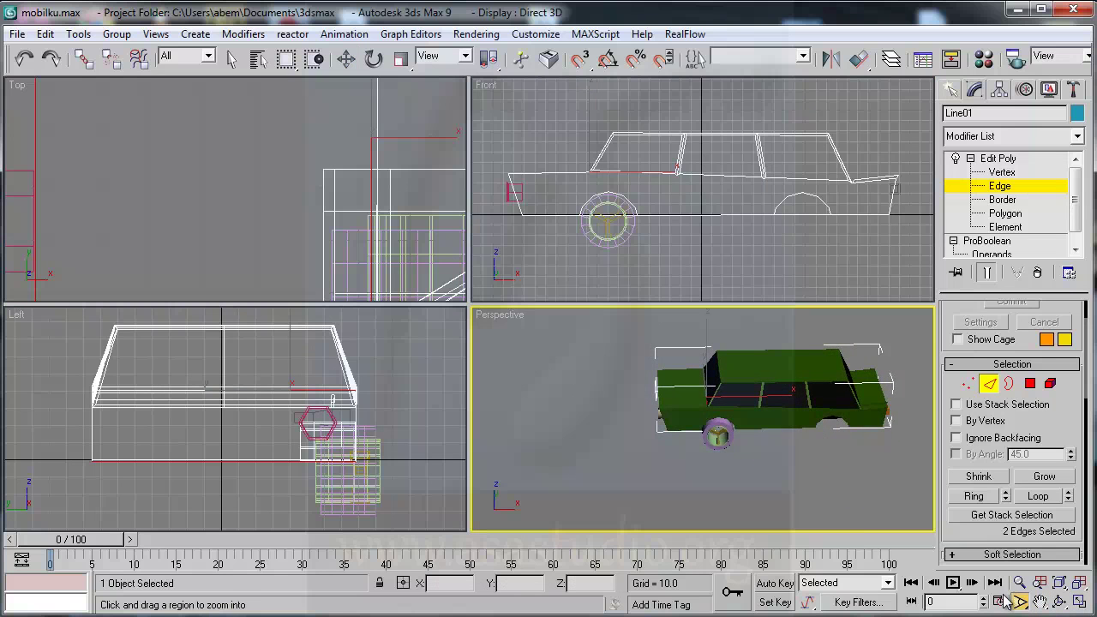
pyautogui.scroll(2, 787, 456)
pyautogui.scroll(3, 780, 444)
pyautogui.scroll(2, 780, 444)
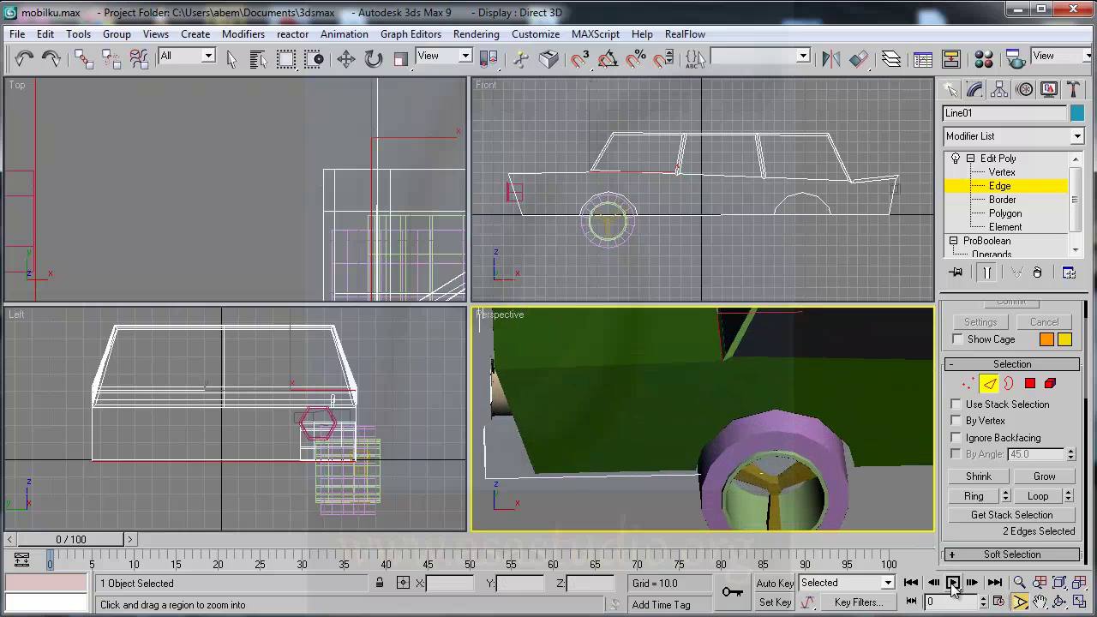
pyautogui.click(1062, 604)
pyautogui.moveTo(700, 436)
pyautogui.mouseDown()
pyautogui.moveTo(856, 417)
pyautogui.moveTo(848, 454)
pyautogui.moveTo(823, 429)
pyautogui.moveTo(766, 449)
pyautogui.mouseUp()
pyautogui.press('w')
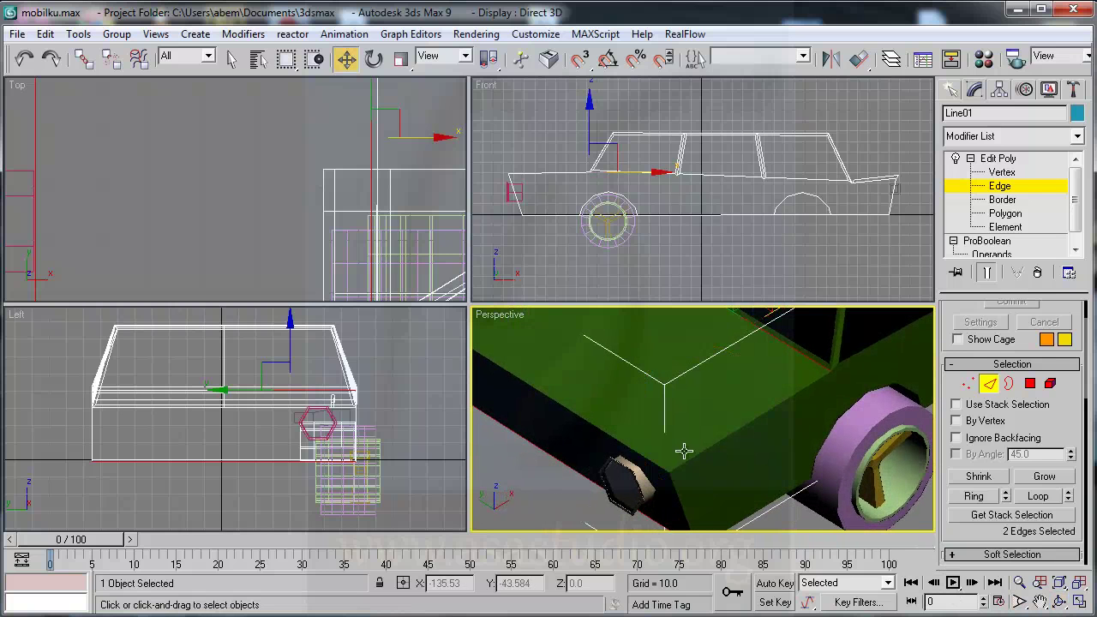
# - Select Edge 6 together with the lower body edge
pyautogui.click(795, 345)
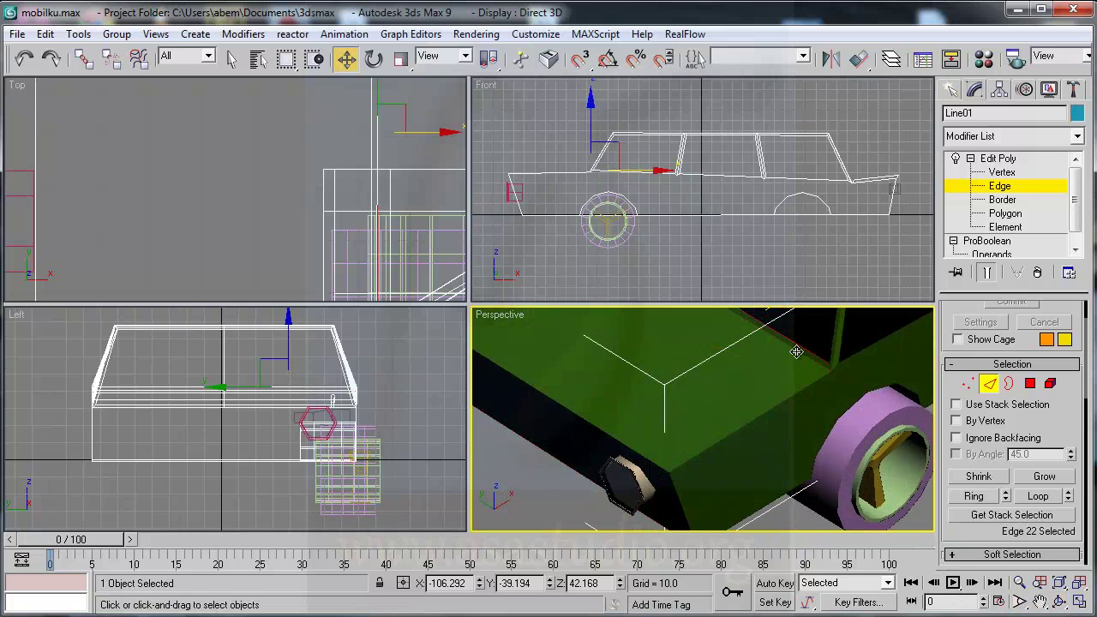
pyautogui.click(796, 353)
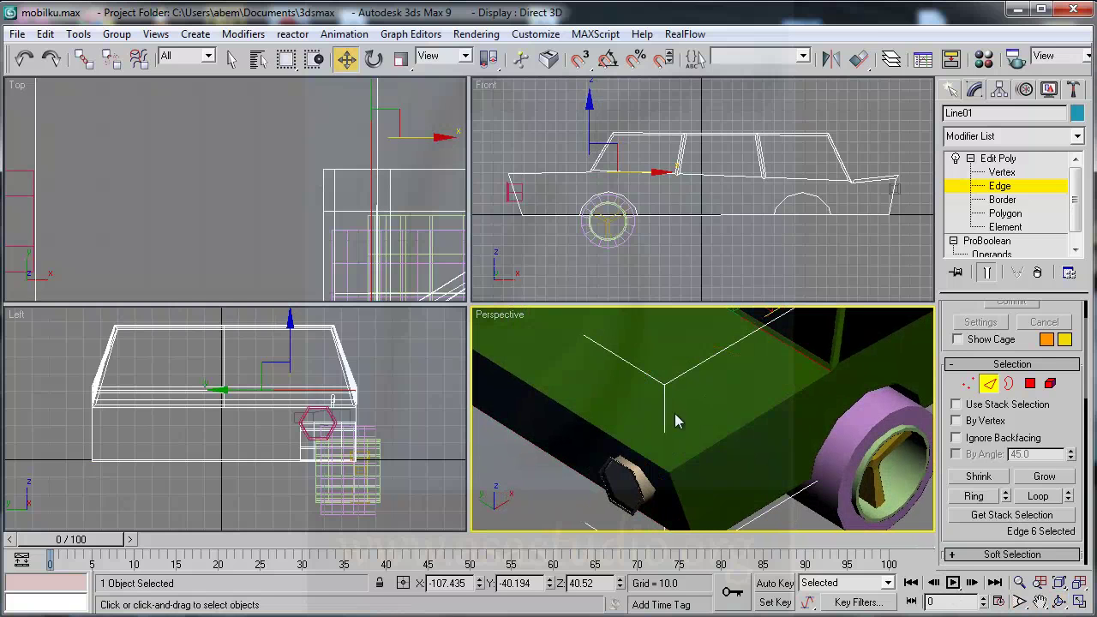
pyautogui.keyDown('ctrl'); pyautogui.click(614, 437); pyautogui.keyUp('ctrl')
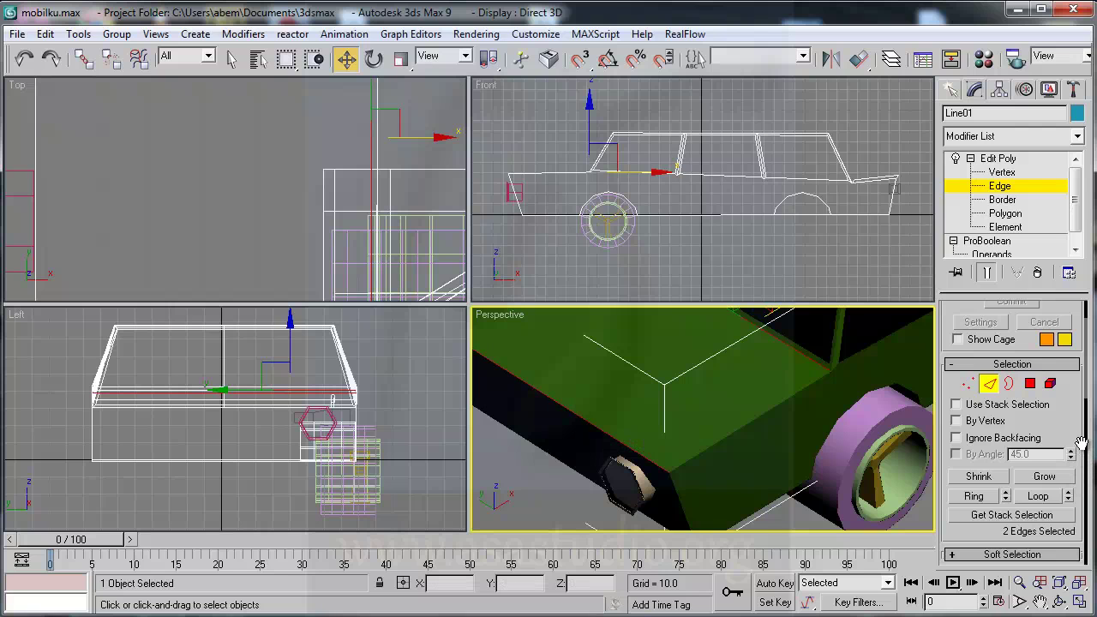
# - Connect the two selected side edges with one new edge, then clear the selection
pyautogui.moveTo(1078, 442); pyautogui.dragTo(1077, 319)
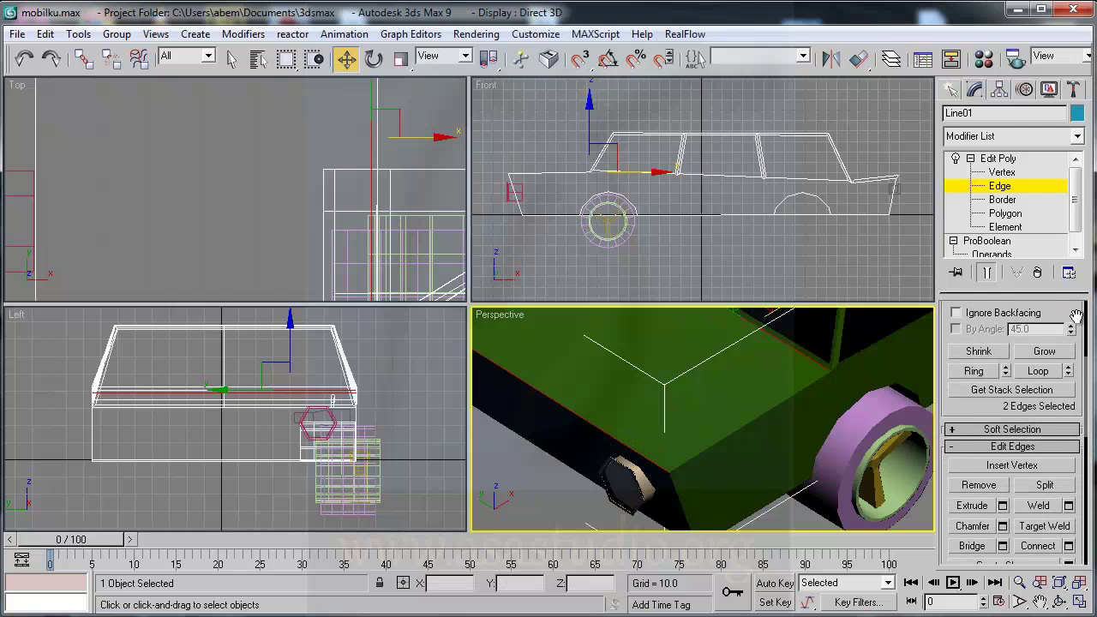
pyautogui.moveTo(1077, 319); pyautogui.dragTo(1075, 286)
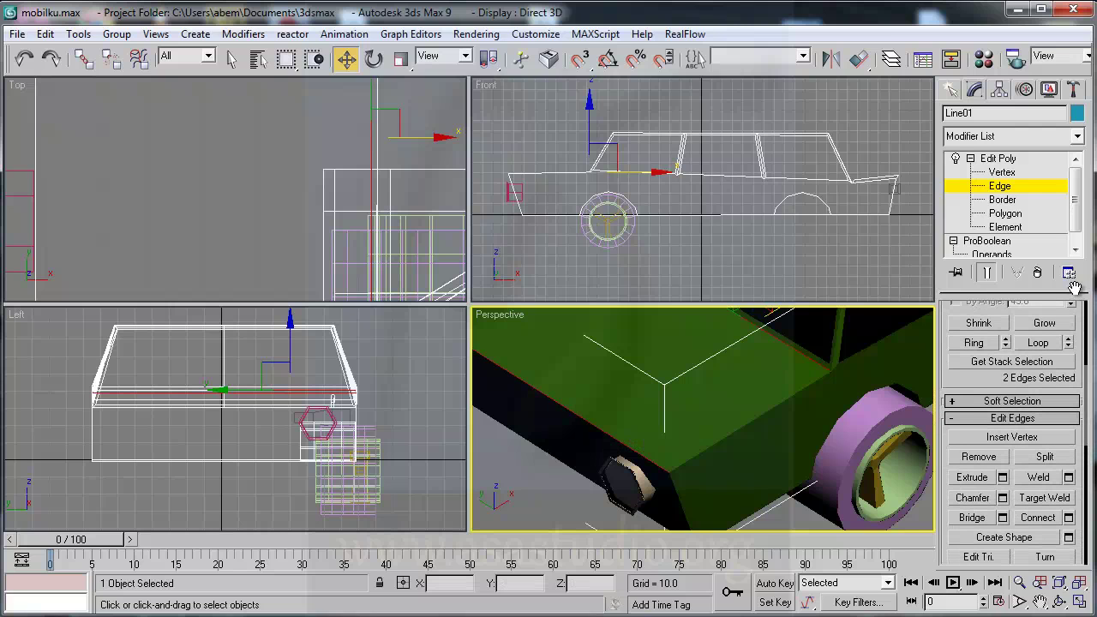
pyautogui.click(1069, 517)
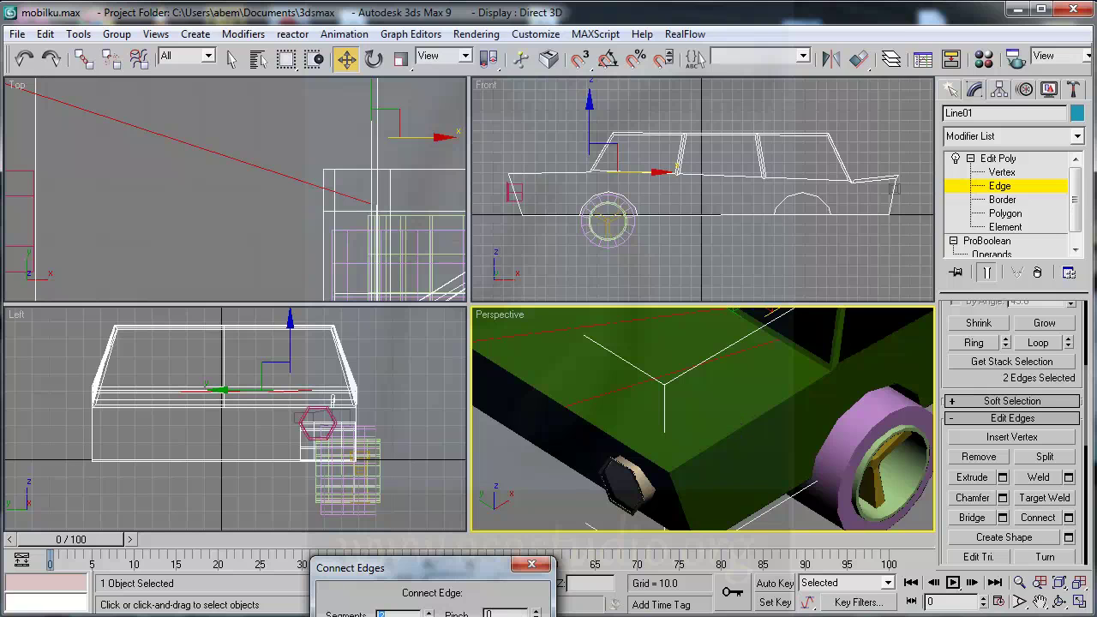
pyautogui.press('Return')
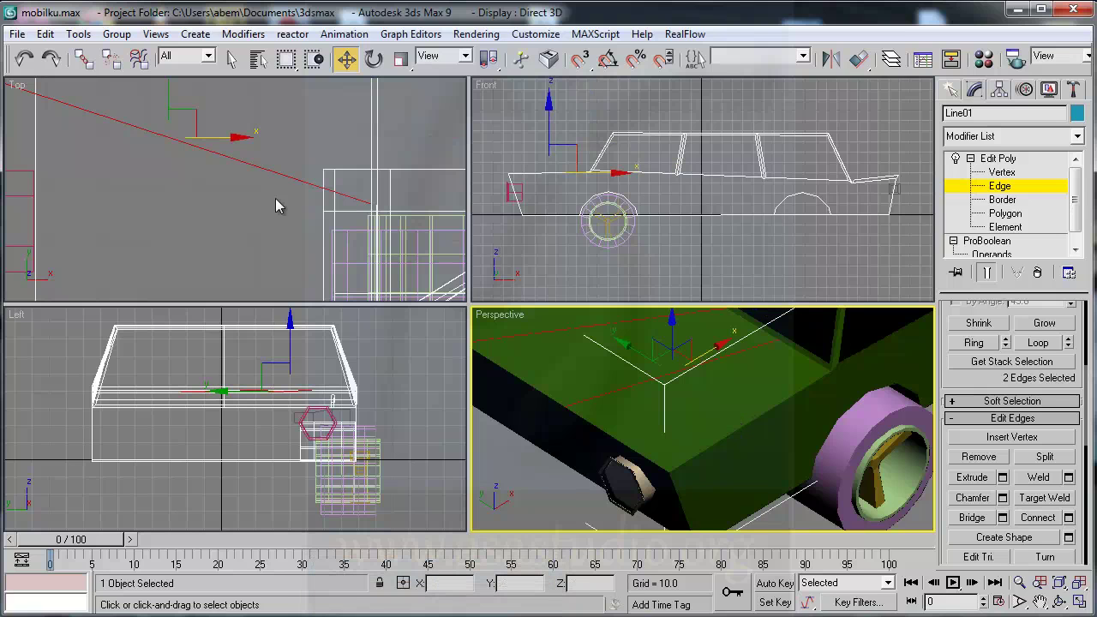
pyautogui.click(214, 193)
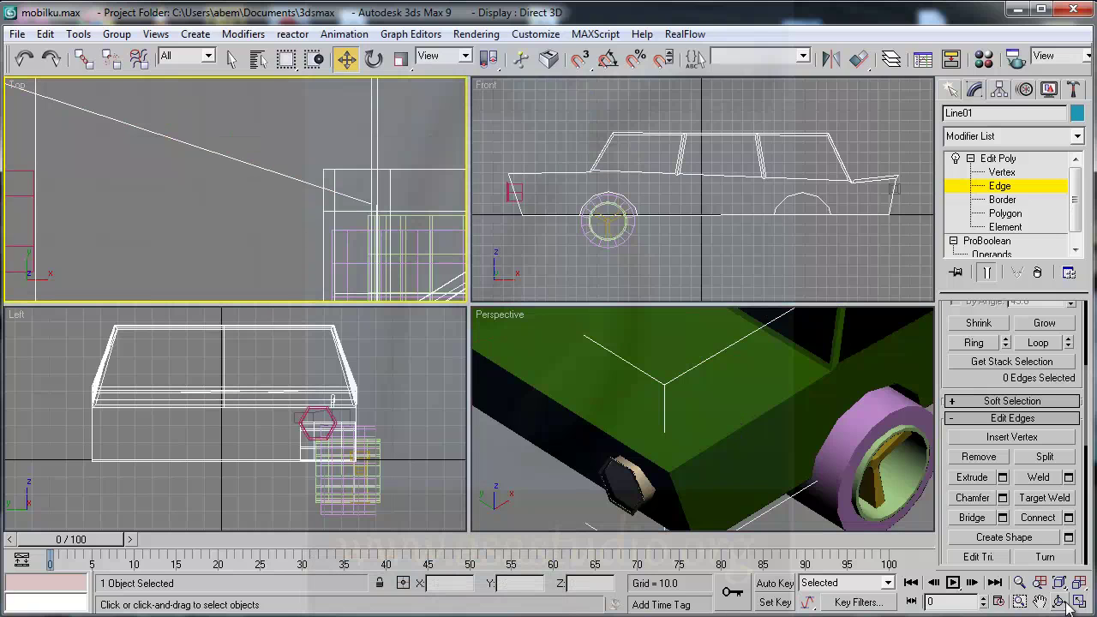
# - Pan the Top view and move the vertex at the new edge's end down
pyautogui.scroll(-2, 221, 191)
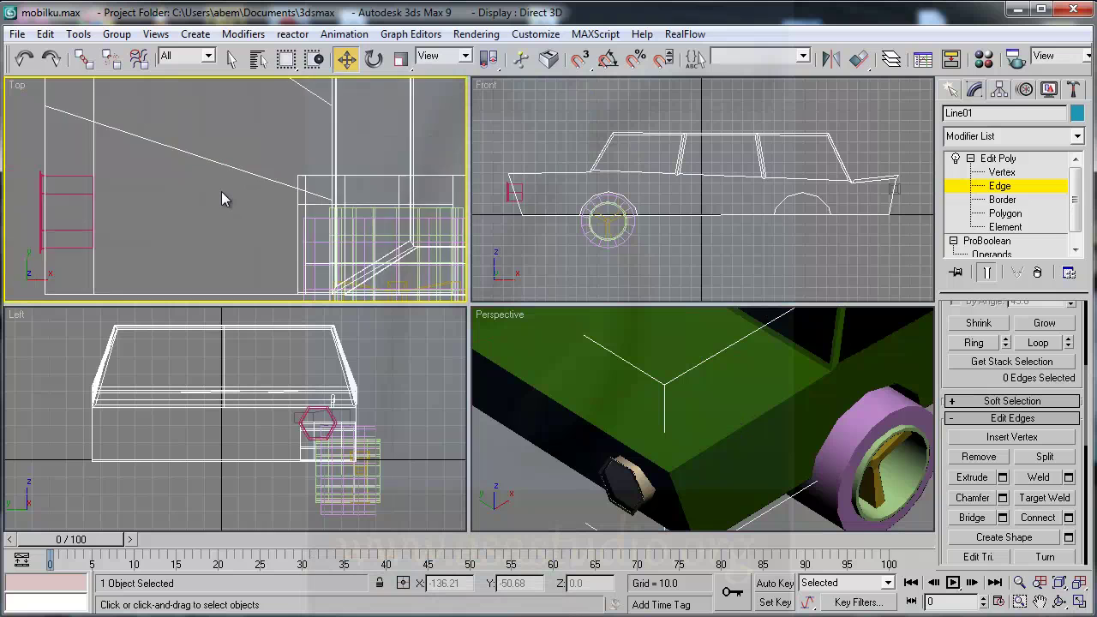
pyautogui.scroll(-1, 221, 191)
pyautogui.scroll(-1, 208, 221)
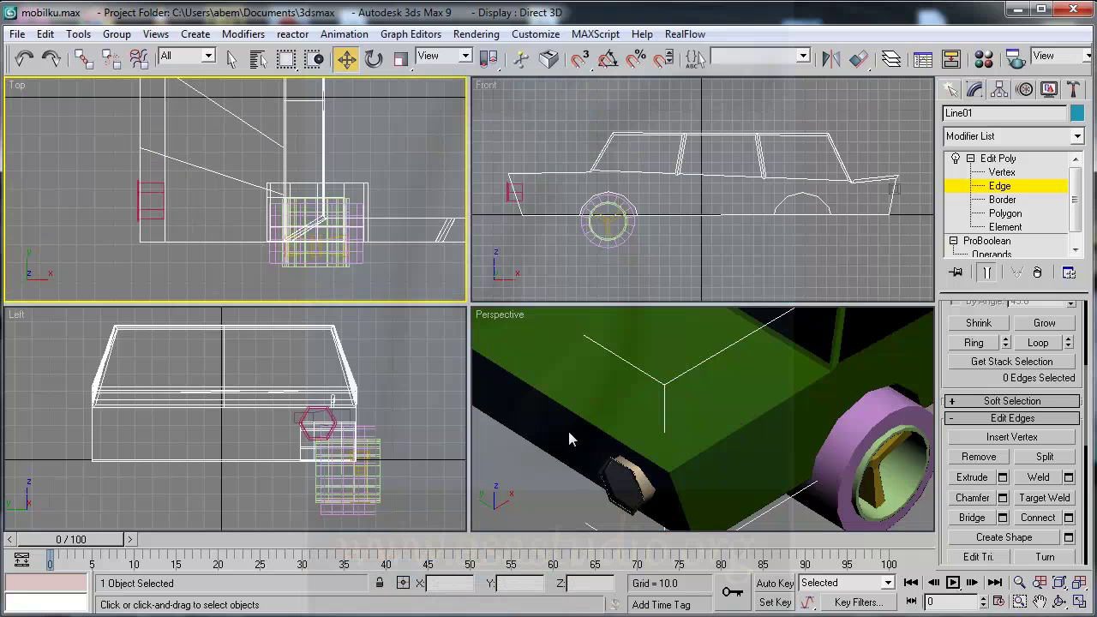
pyautogui.click(1039, 602)
pyautogui.moveTo(290, 190); pyautogui.dragTo(286, 244)
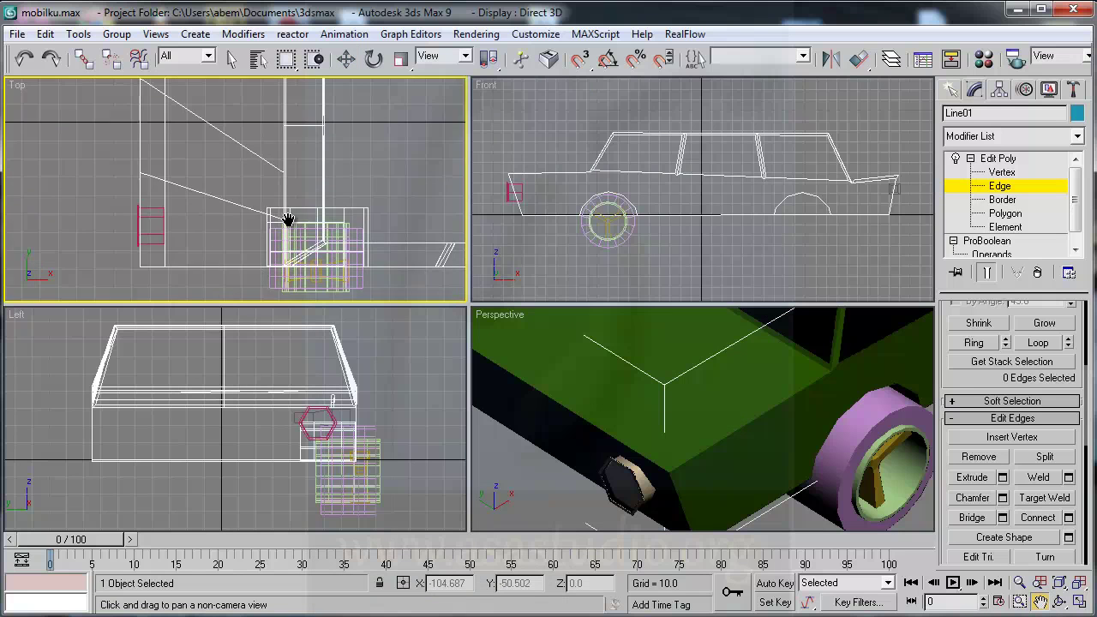
pyautogui.click(1003, 172)
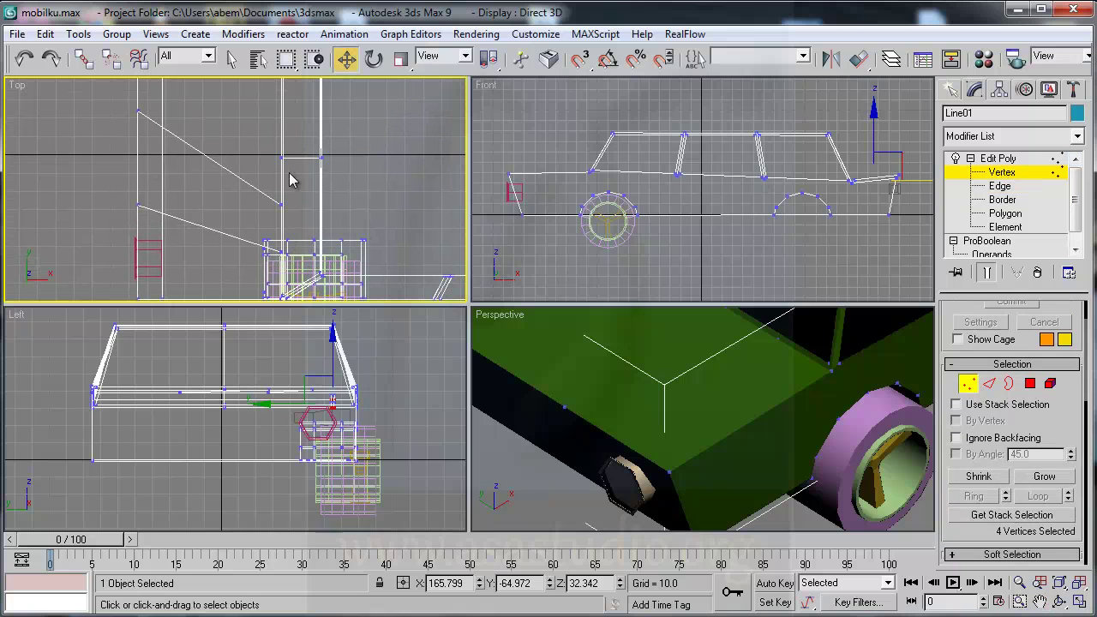
pyautogui.click(138, 205)
pyautogui.moveTo(137, 173); pyautogui.dragTo(144, 208)
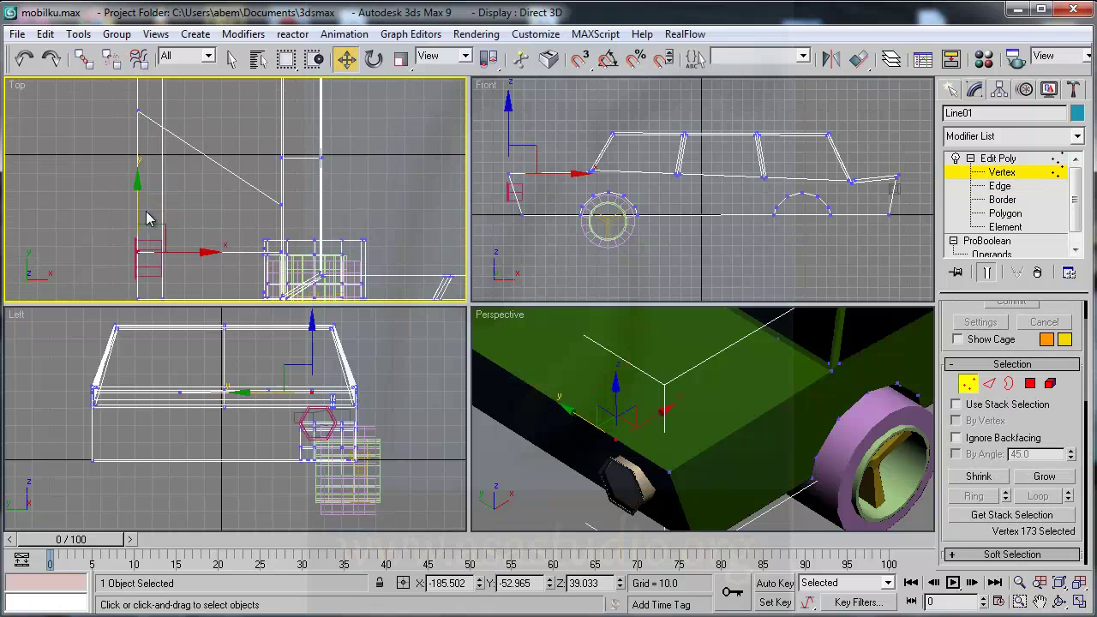
# - Move the diagonal's upper vertex, another bonnet vertex and the two-vertex front edge down
pyautogui.moveTo(118, 101); pyautogui.dragTo(168, 126)
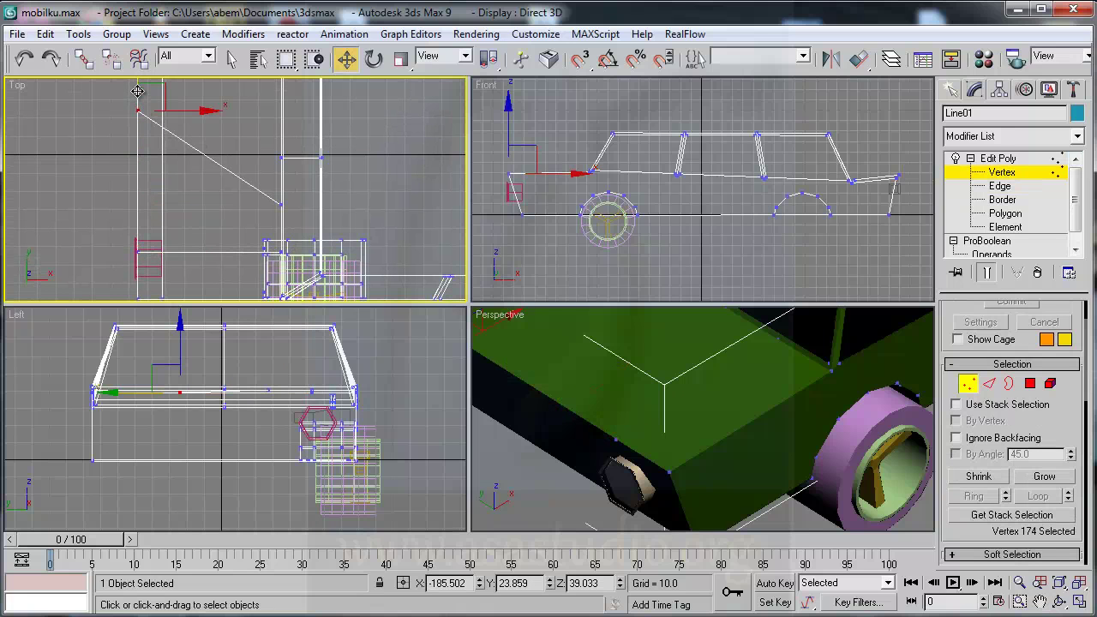
pyautogui.moveTo(137, 91); pyautogui.dragTo(139, 134)
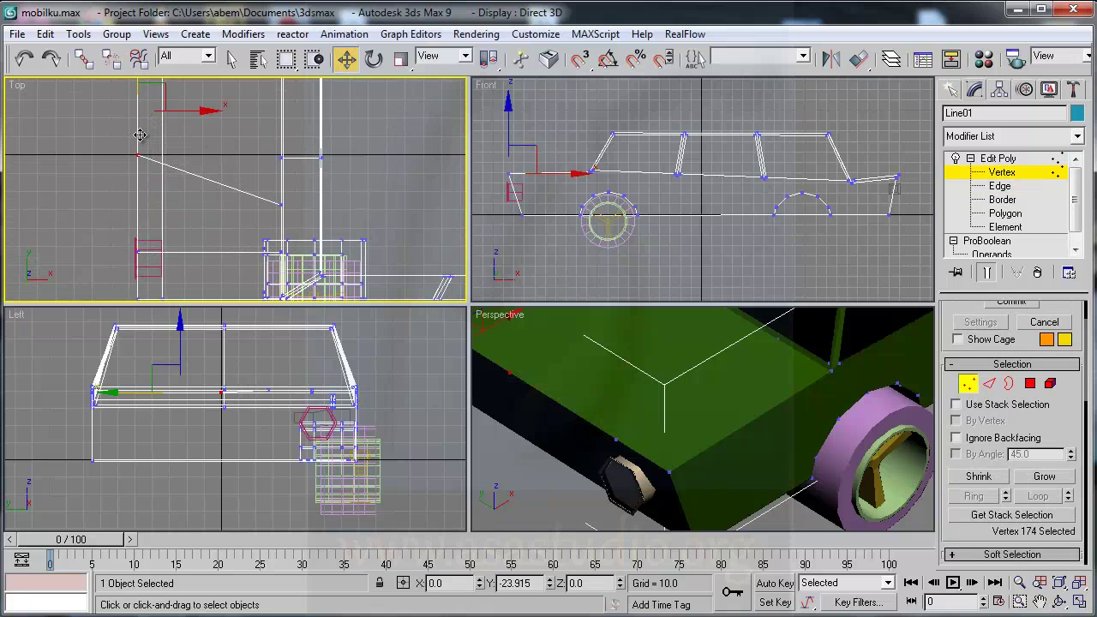
pyautogui.click(140, 134)
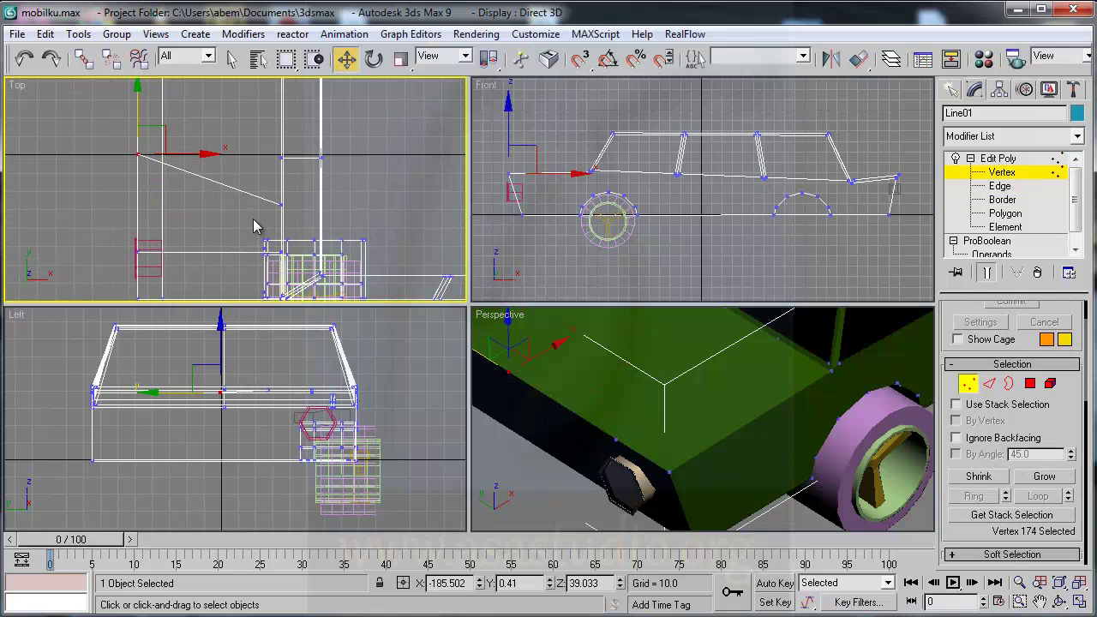
pyautogui.moveTo(257, 227)
pyautogui.mouseDown()
pyautogui.moveTo(294, 171)
pyautogui.moveTo(285, 90)
pyautogui.mouseUp()
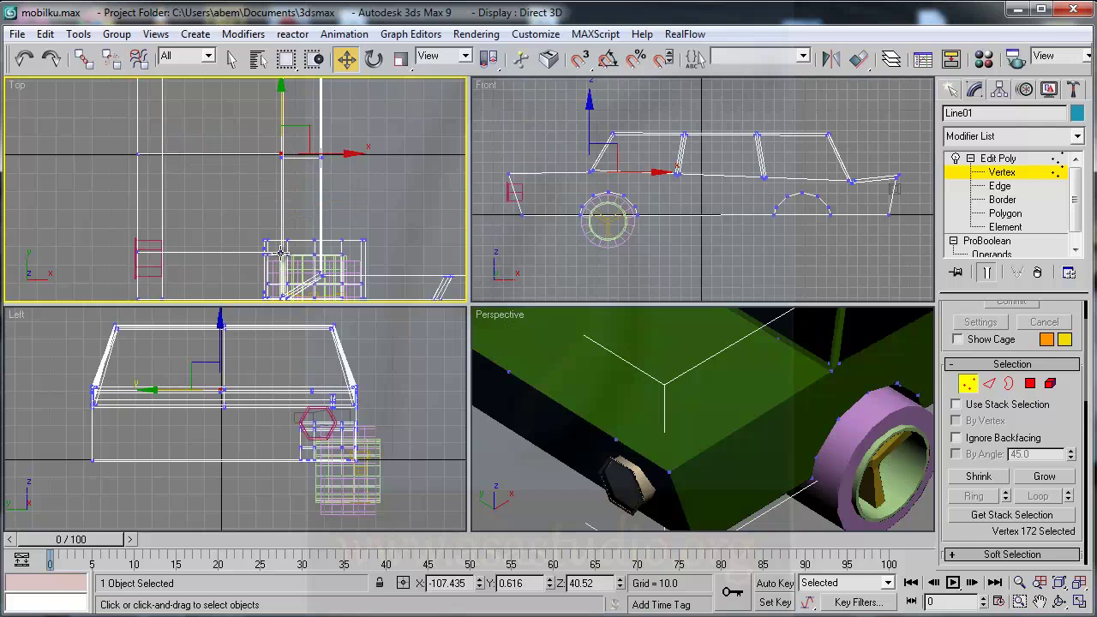
pyautogui.click(283, 251)
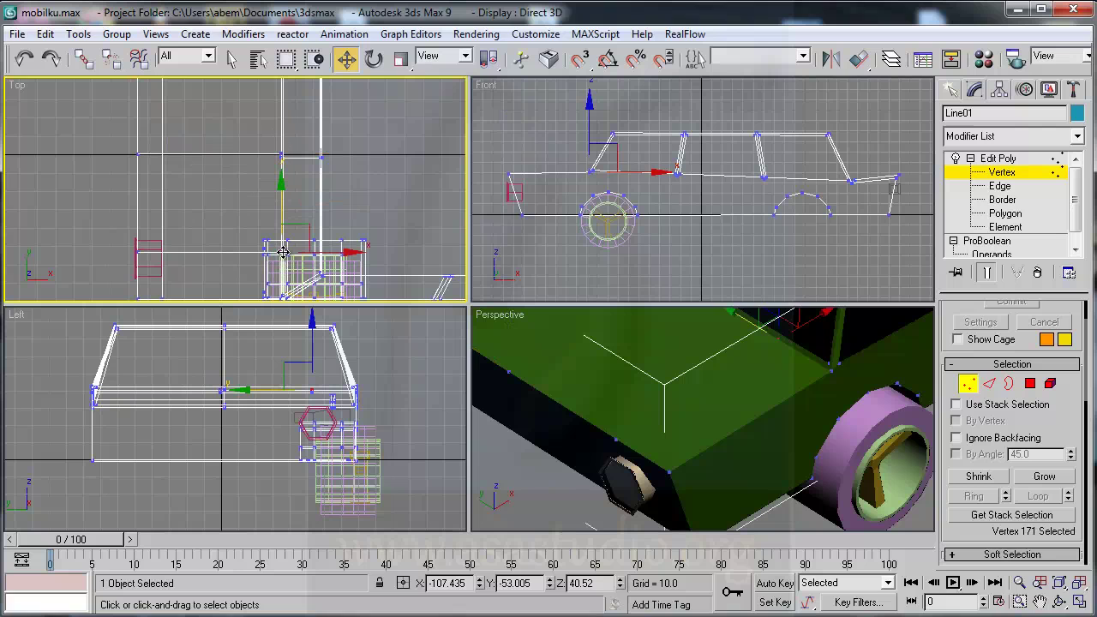
pyautogui.keyDown('ctrl'); pyautogui.click(137, 251); pyautogui.keyUp('ctrl')
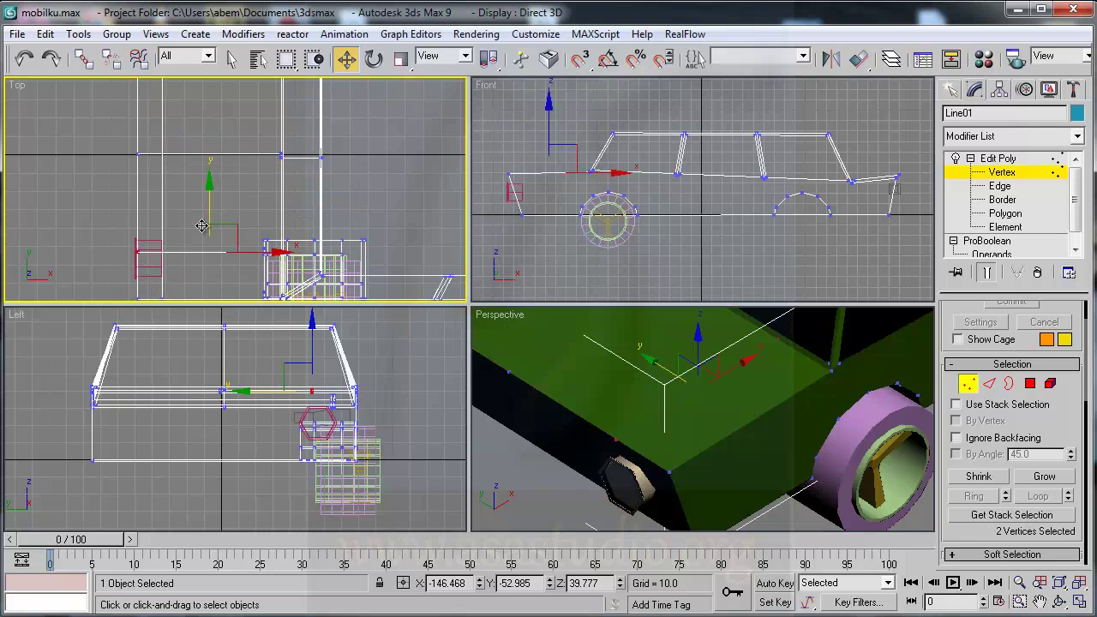
pyautogui.moveTo(212, 198); pyautogui.dragTo(215, 242)
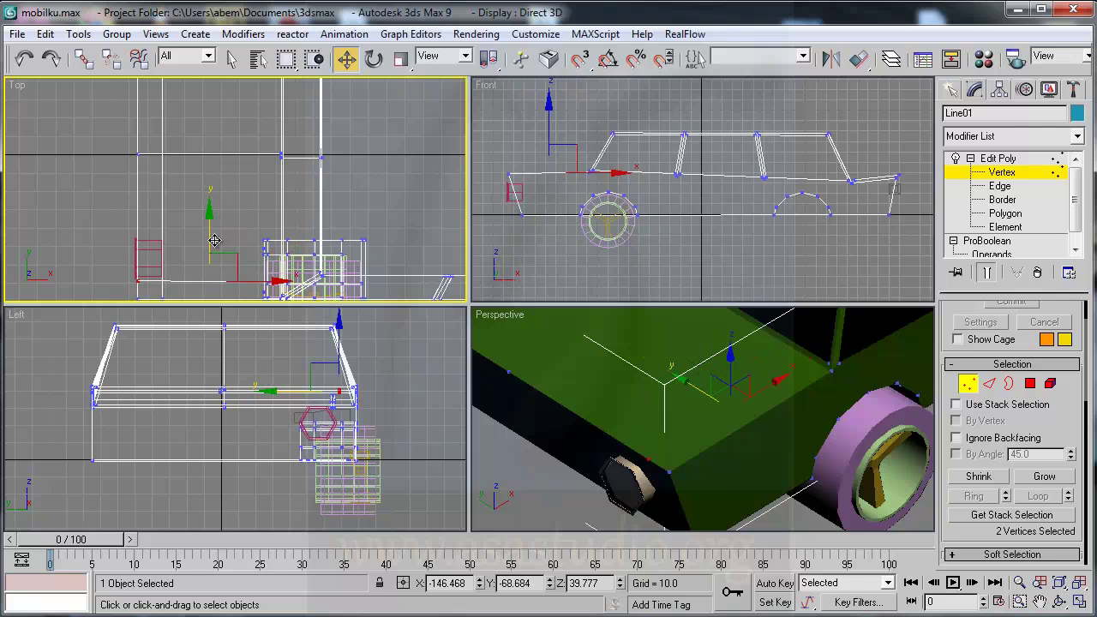
# - Bevel the bonnet's top polygon with height about 2 and a negative outline
pyautogui.click(1029, 383)
pyautogui.click(238, 221)
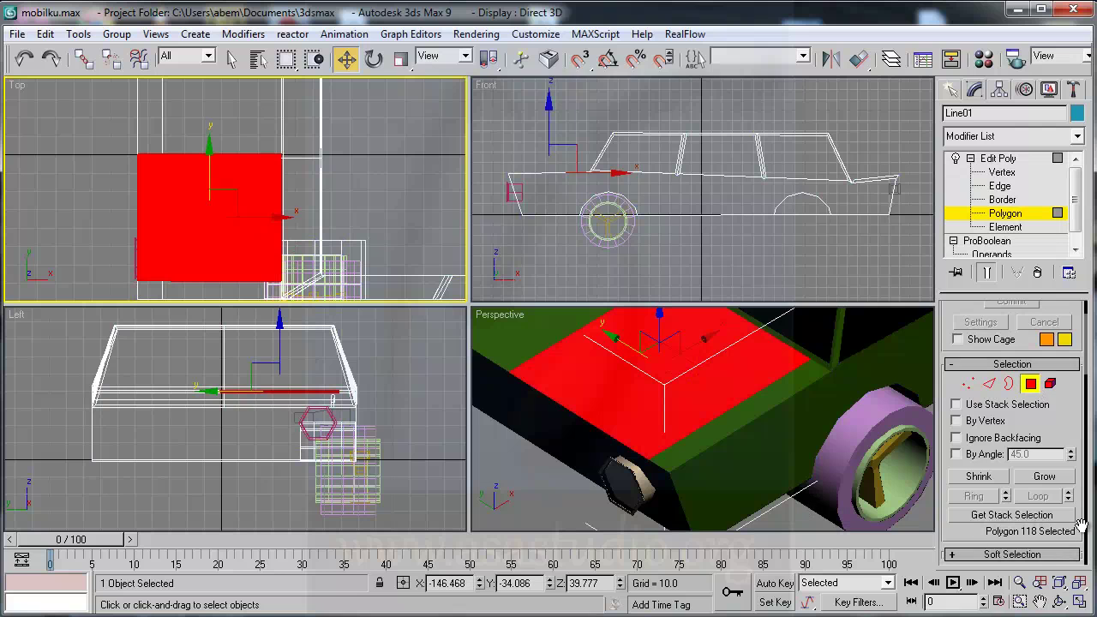
pyautogui.moveTo(1084, 527); pyautogui.dragTo(1085, 387)
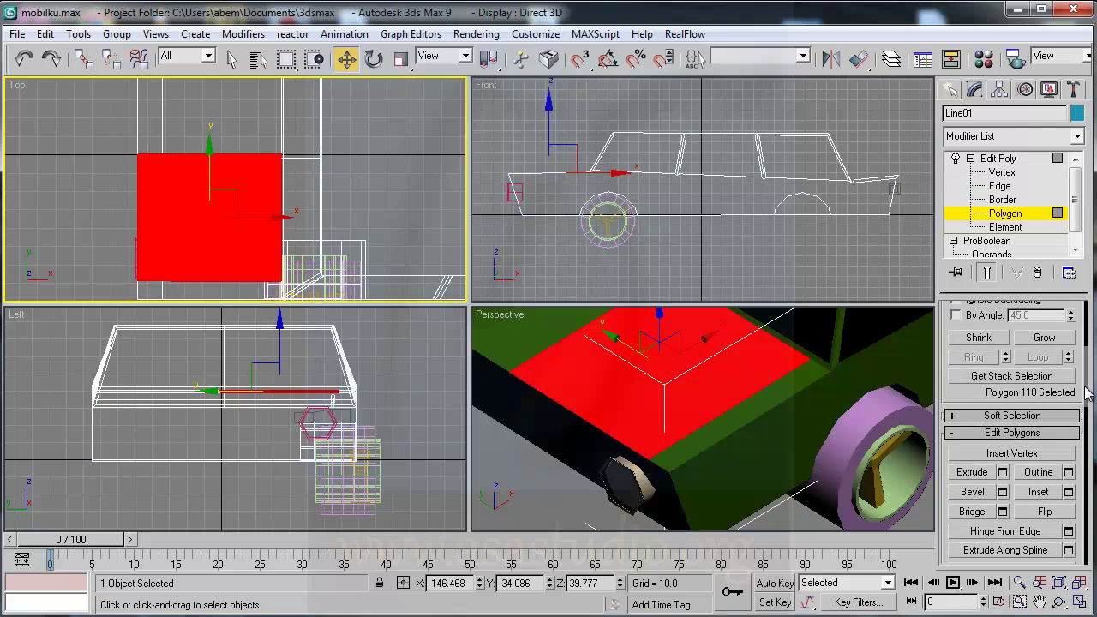
pyautogui.click(1002, 492)
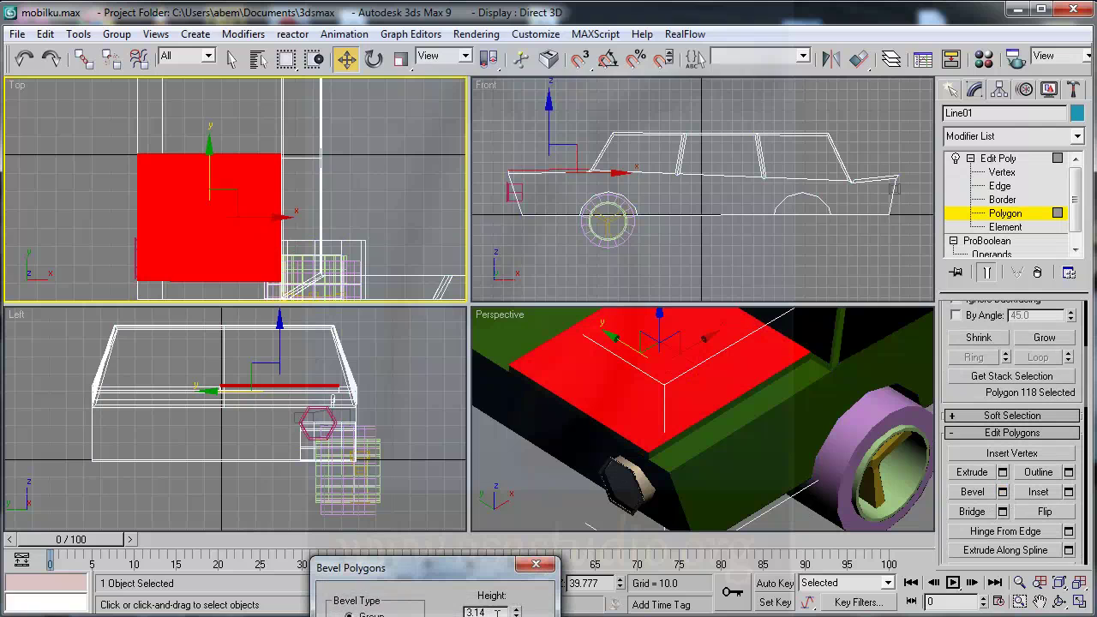
pyautogui.moveTo(518, 613); pyautogui.dragTo(515, 607)
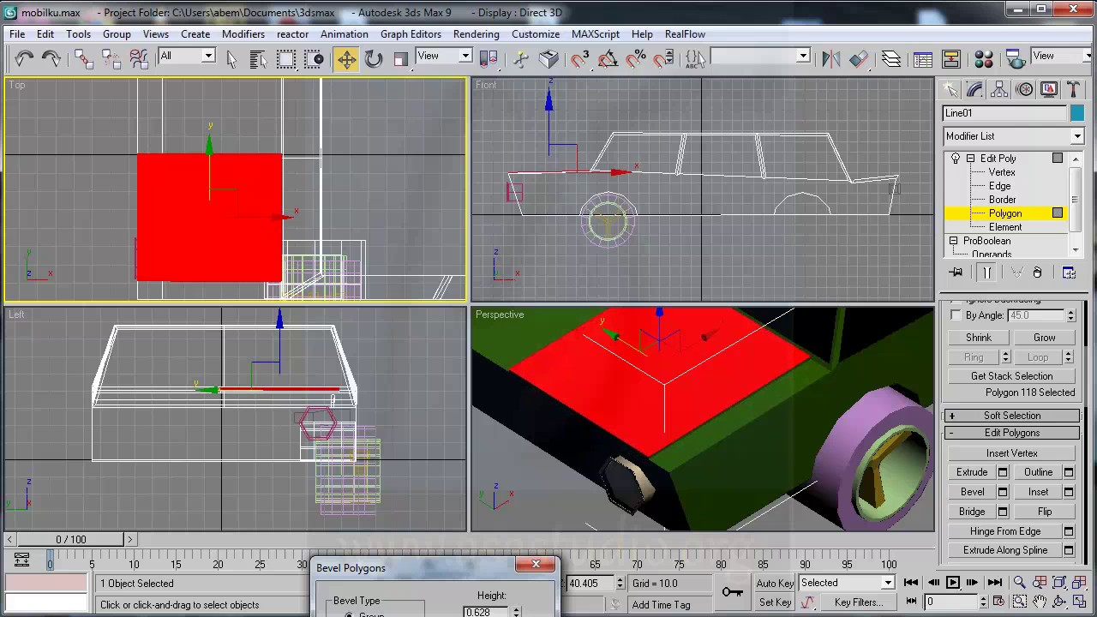
pyautogui.moveTo(515, 612)
pyautogui.mouseDown()
pyautogui.moveTo(512, 11)
pyautogui.moveTo(512, 96)
pyautogui.mouseUp()
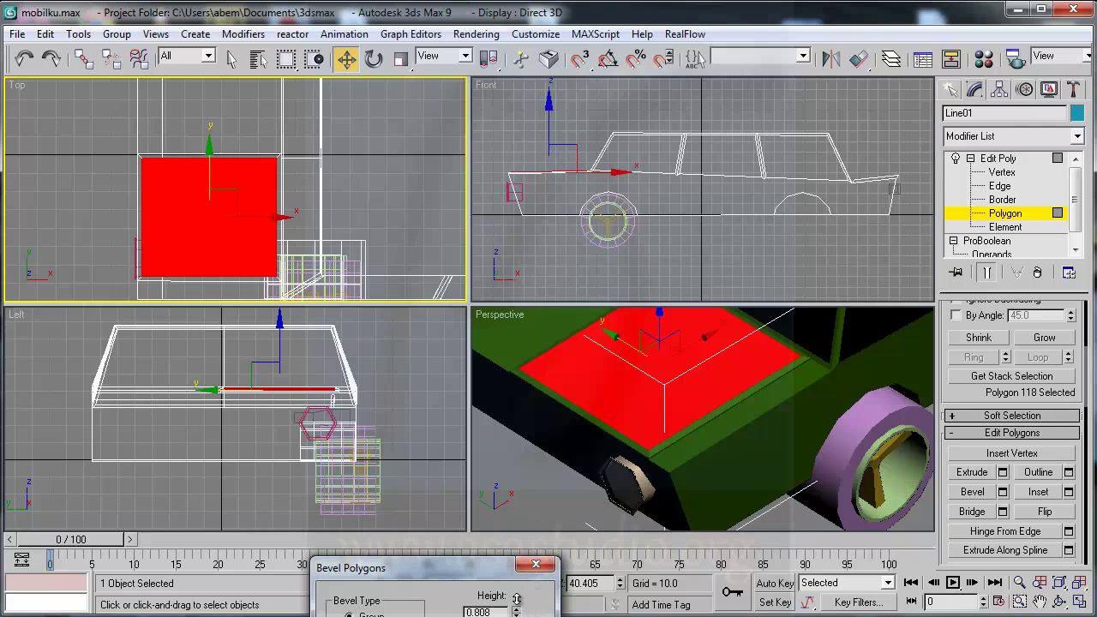
pyautogui.moveTo(516, 599); pyautogui.dragTo(529, 534)
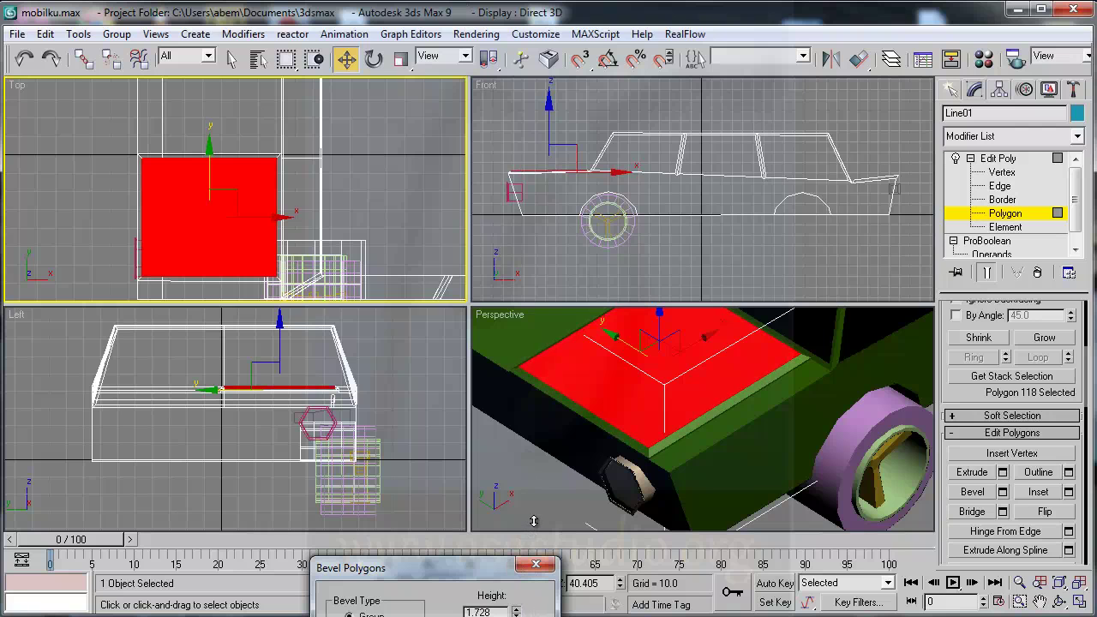
pyautogui.moveTo(535, 521)
pyautogui.mouseDown()
pyautogui.moveTo(540, 501)
pyautogui.moveTo(541, 528)
pyautogui.moveTo(543, 491)
pyautogui.mouseUp()
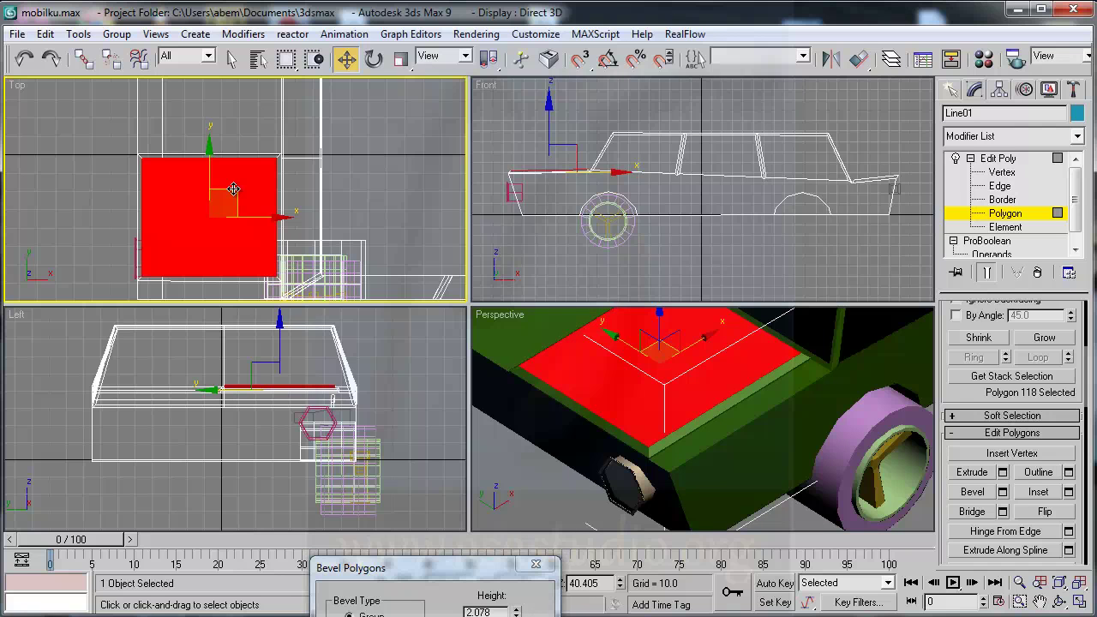
pyautogui.moveTo(233, 189); pyautogui.dragTo(228, 196)
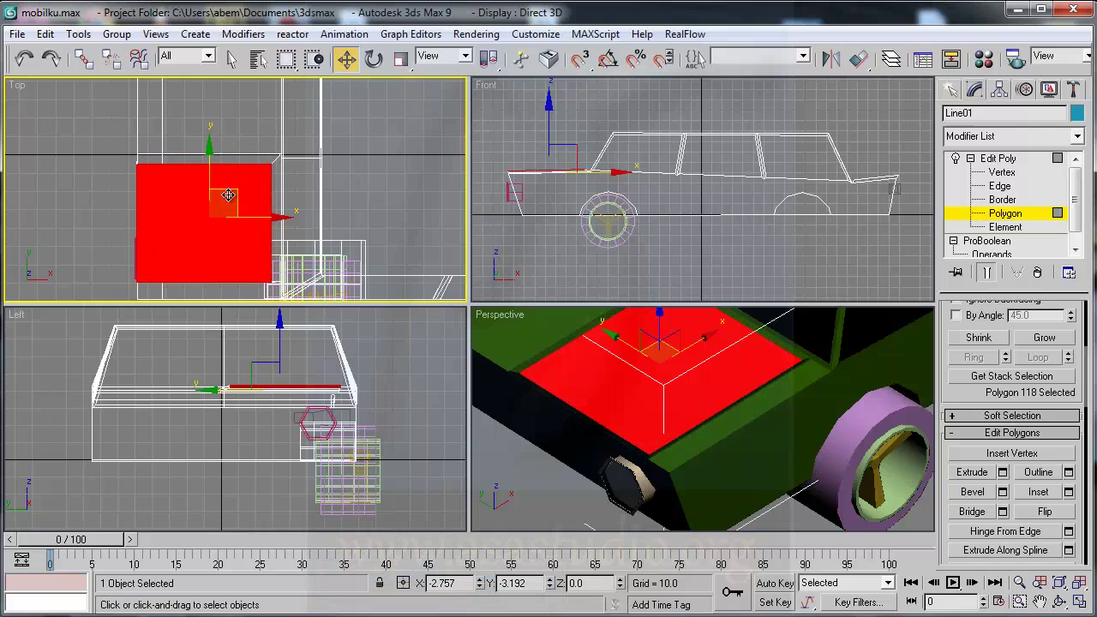
# - Reselect the raised bonnet polygon and slide it along Y in the Top view
pyautogui.moveTo(228, 195); pyautogui.dragTo(222, 202)
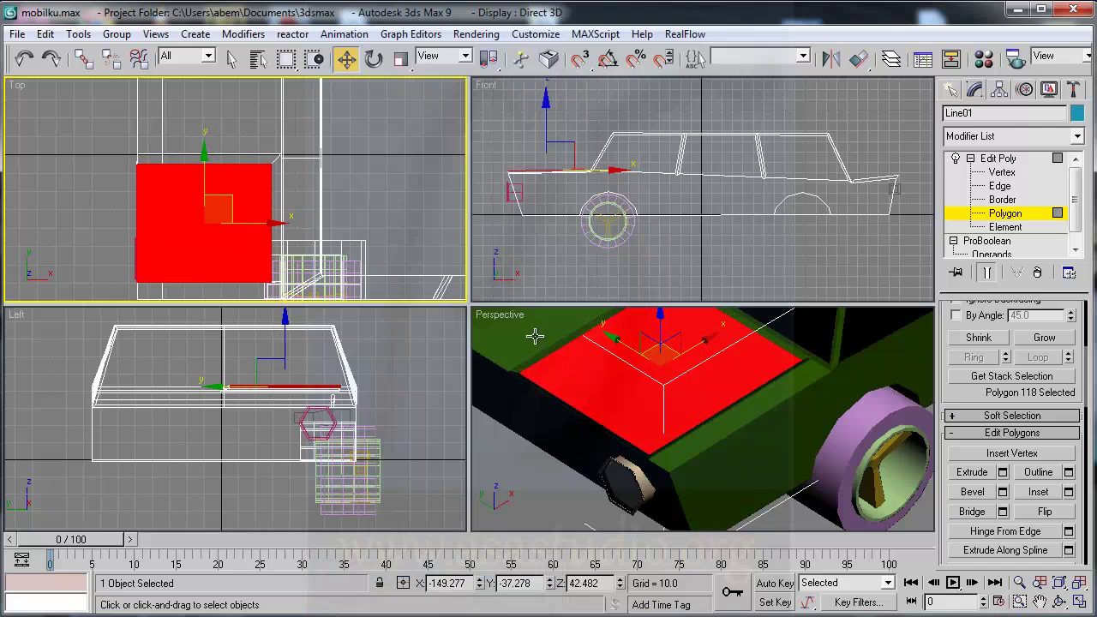
pyautogui.click(628, 367)
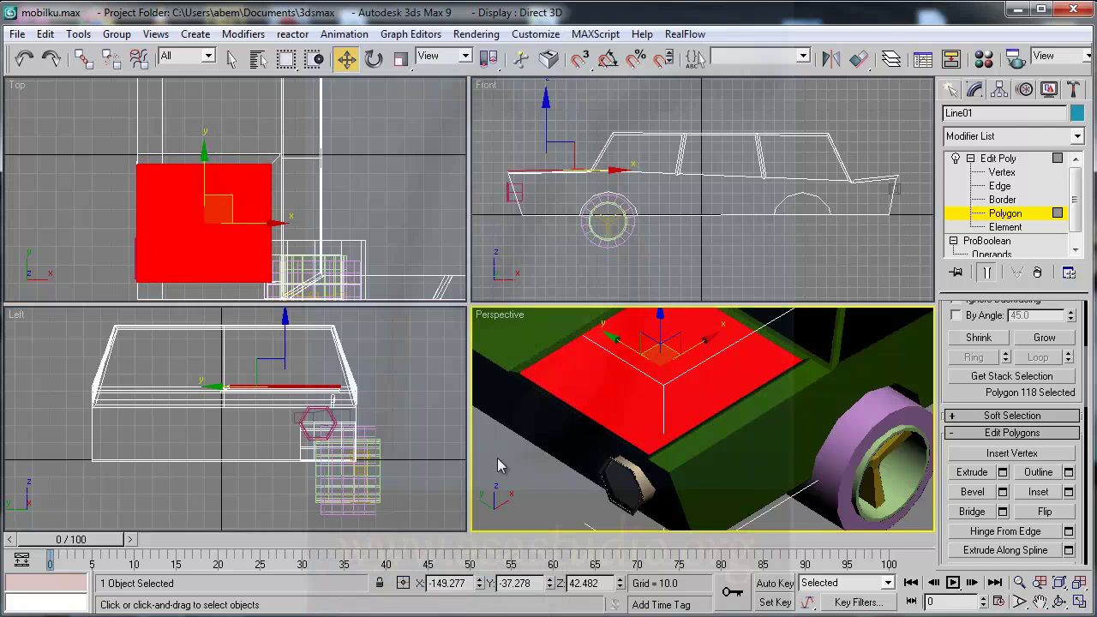
pyautogui.click(565, 447)
pyautogui.click(503, 513)
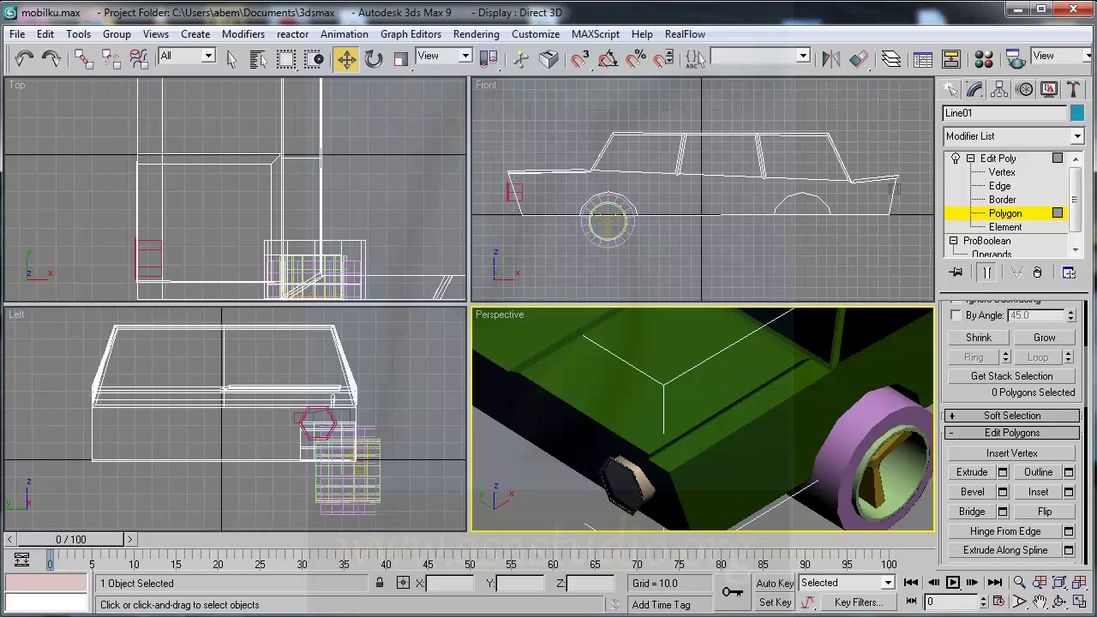
pyautogui.click(198, 165)
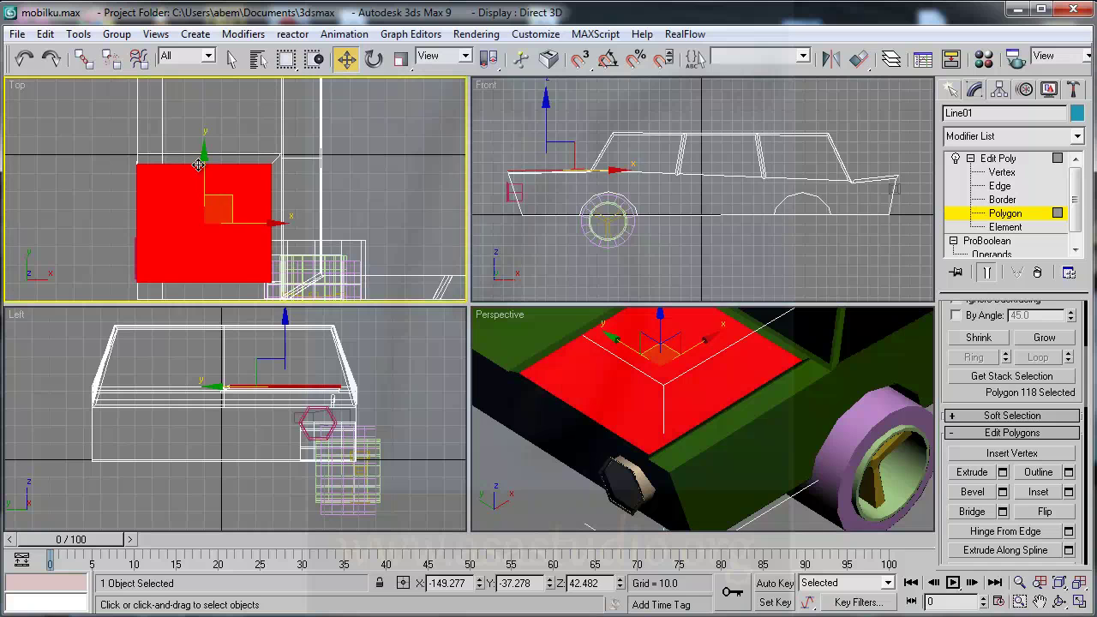
pyautogui.moveTo(204, 147); pyautogui.dragTo(204, 139)
# - Orbit and zoom-extent the Perspective view to inspect the car from the front
pyautogui.click(621, 391)
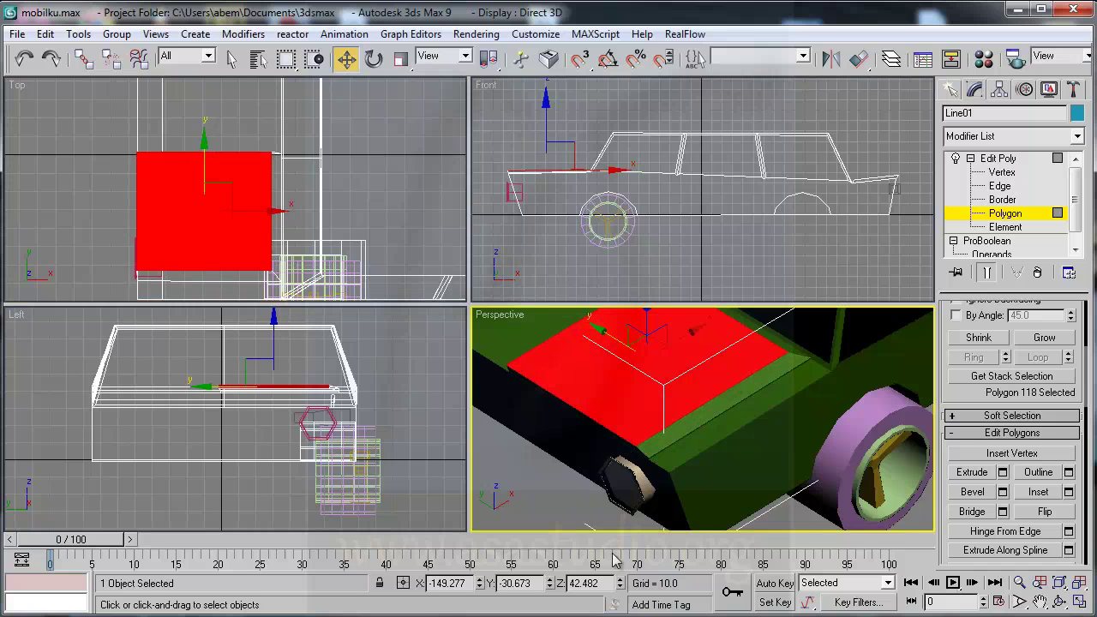
pyautogui.click(1059, 602)
pyautogui.moveTo(712, 463)
pyautogui.mouseDown()
pyautogui.moveTo(730, 417)
pyautogui.moveTo(775, 403)
pyautogui.moveTo(808, 428)
pyautogui.moveTo(780, 408)
pyautogui.mouseUp()
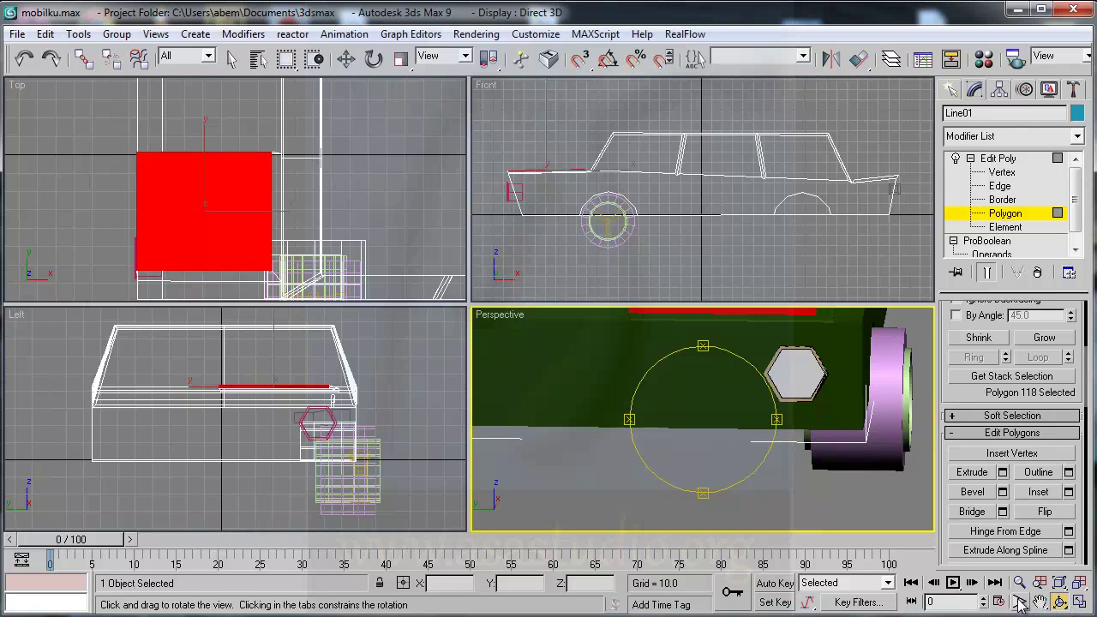
pyautogui.click(1060, 583)
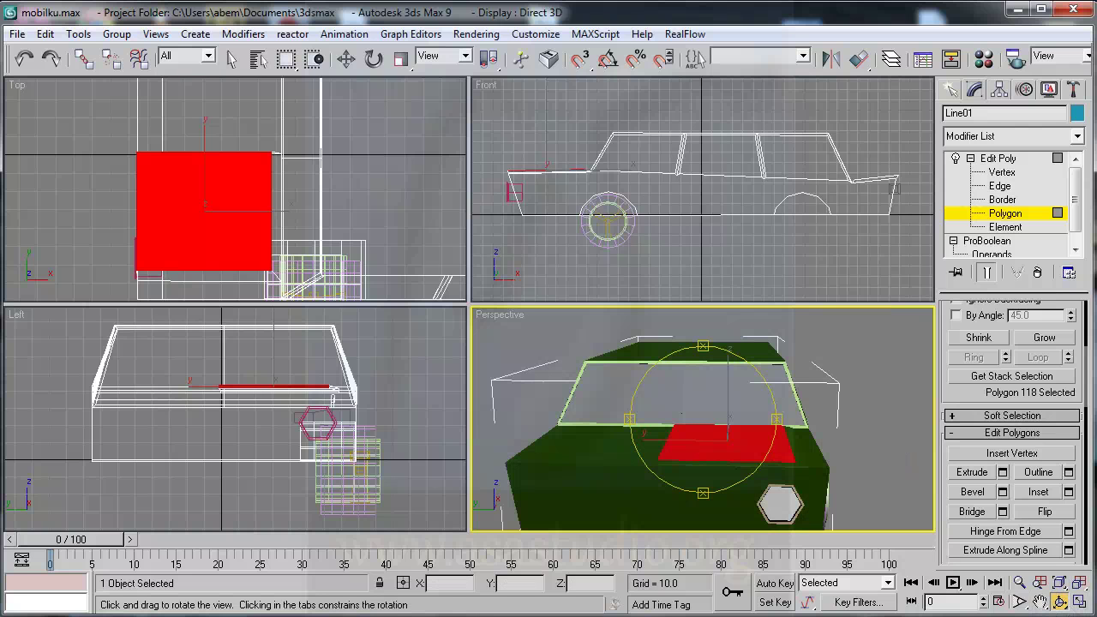
pyautogui.moveTo(728, 440)
pyautogui.mouseDown()
pyautogui.moveTo(715, 433)
pyautogui.moveTo(679, 457)
pyautogui.mouseUp()
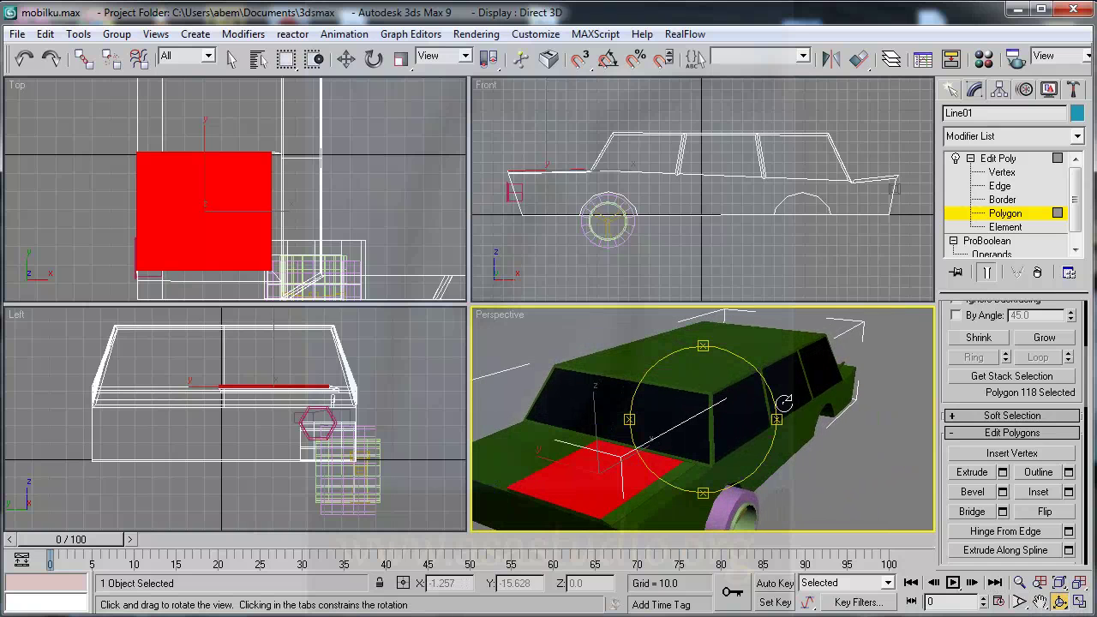
pyautogui.click(1007, 215)
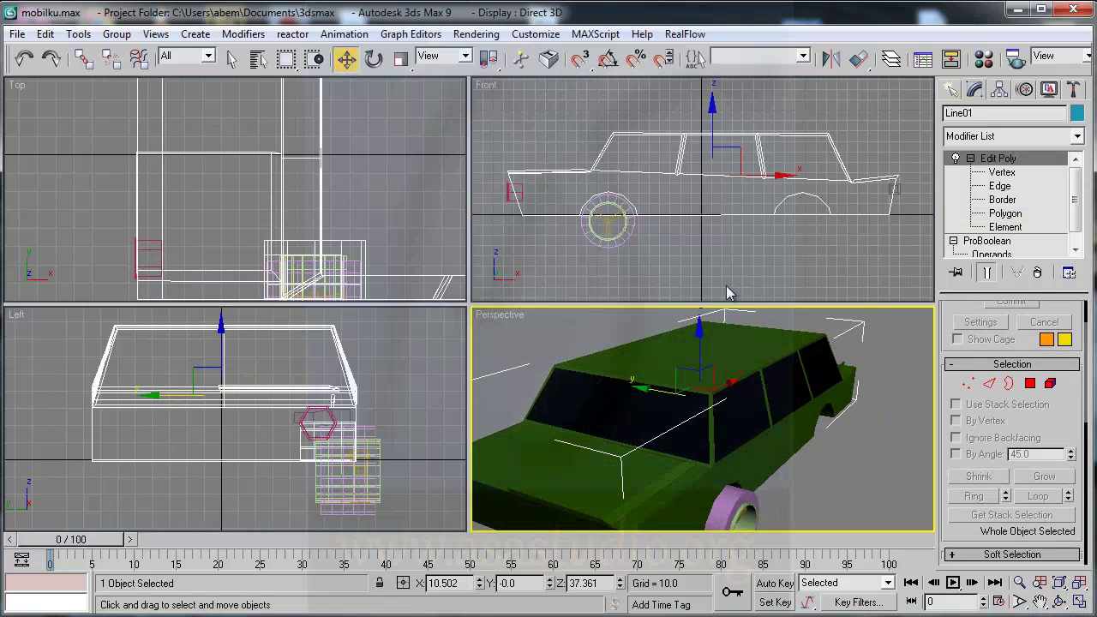
# - Return the car body to Edge level, trial-select front edges, then clear them and show Edit Edges
pyautogui.click(989, 383)
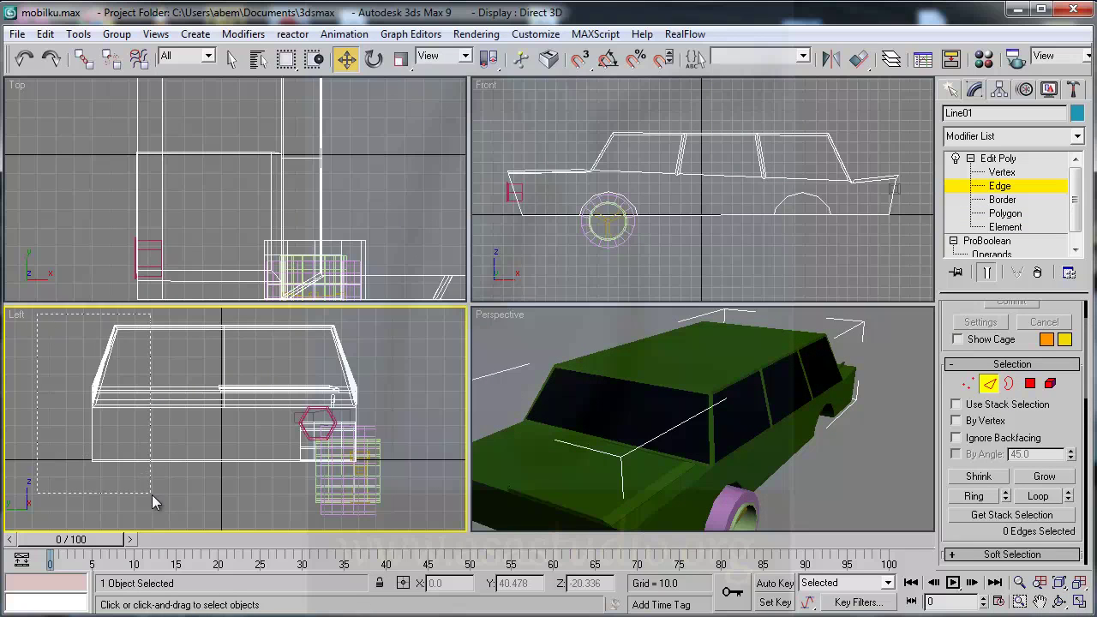
pyautogui.moveTo(37, 313); pyautogui.dragTo(163, 519)
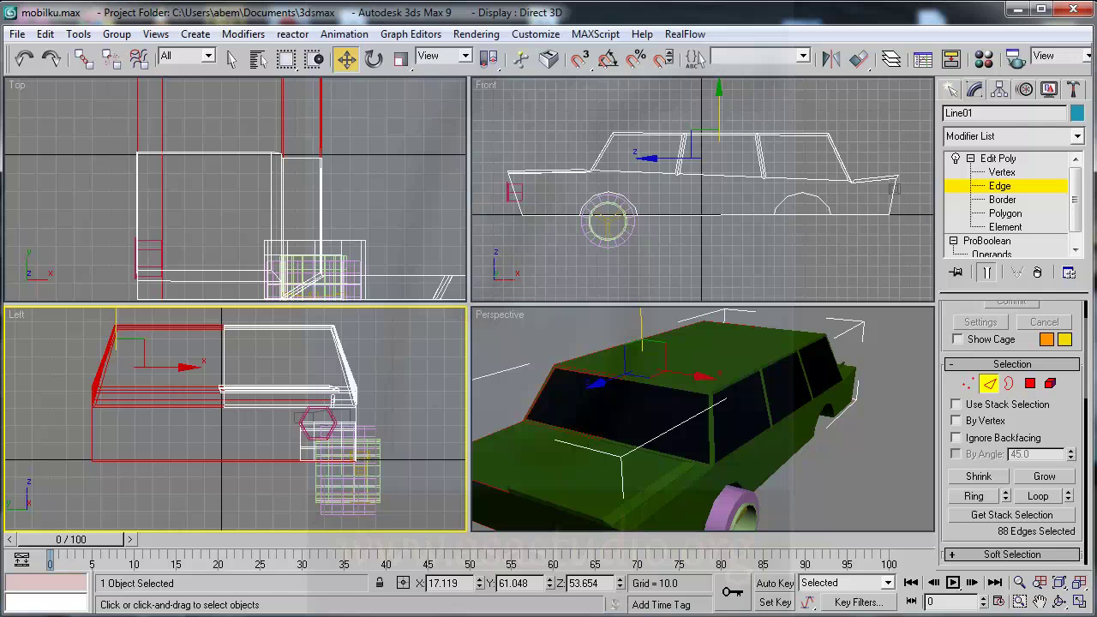
pyautogui.click(1060, 603)
pyautogui.moveTo(829, 512)
pyautogui.mouseDown()
pyautogui.moveTo(693, 404)
pyautogui.moveTo(754, 379)
pyautogui.moveTo(749, 398)
pyautogui.moveTo(737, 377)
pyautogui.moveTo(730, 410)
pyautogui.moveTo(712, 407)
pyautogui.moveTo(725, 416)
pyautogui.moveTo(722, 406)
pyautogui.moveTo(718, 455)
pyautogui.moveTo(727, 380)
pyautogui.moveTo(738, 410)
pyautogui.mouseUp()
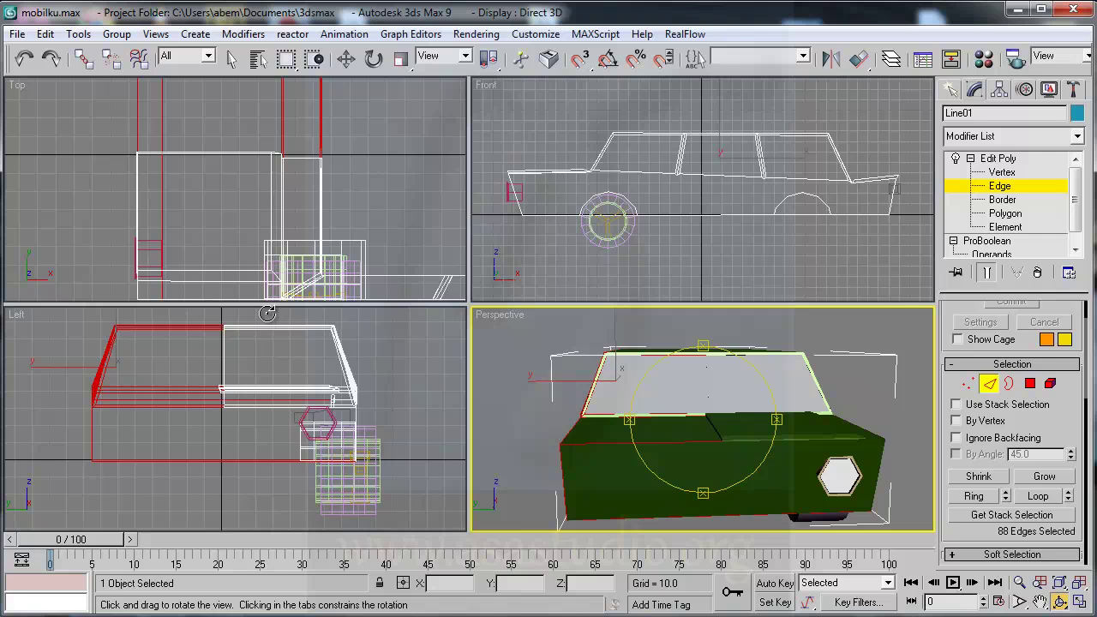
pyautogui.rightClick(283, 476)
pyautogui.press('w')
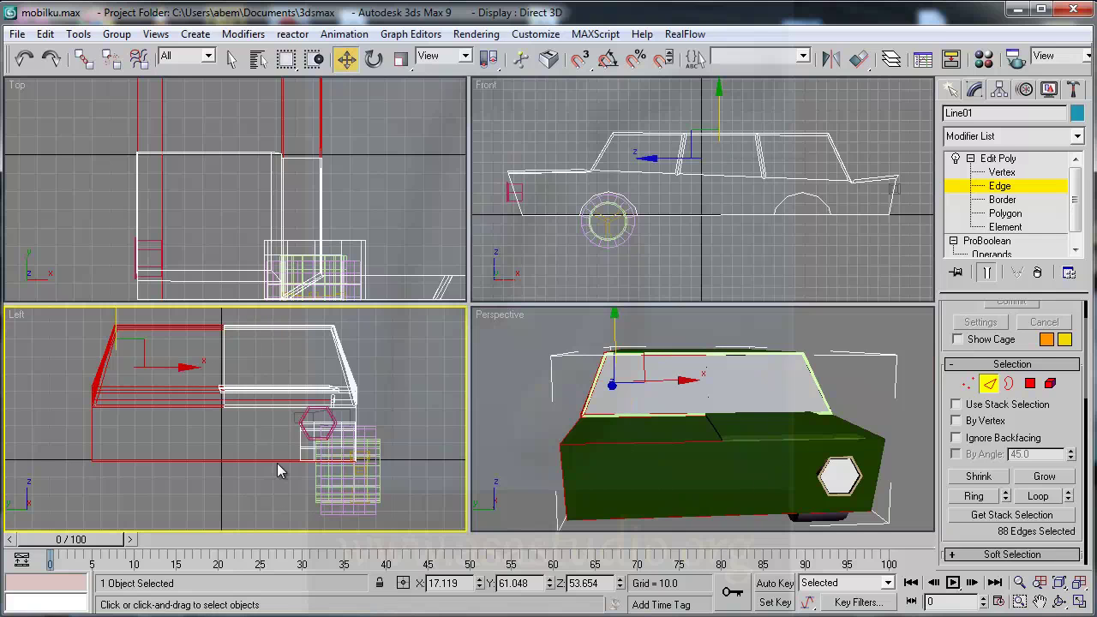
pyautogui.moveTo(270, 490); pyautogui.dragTo(290, 319)
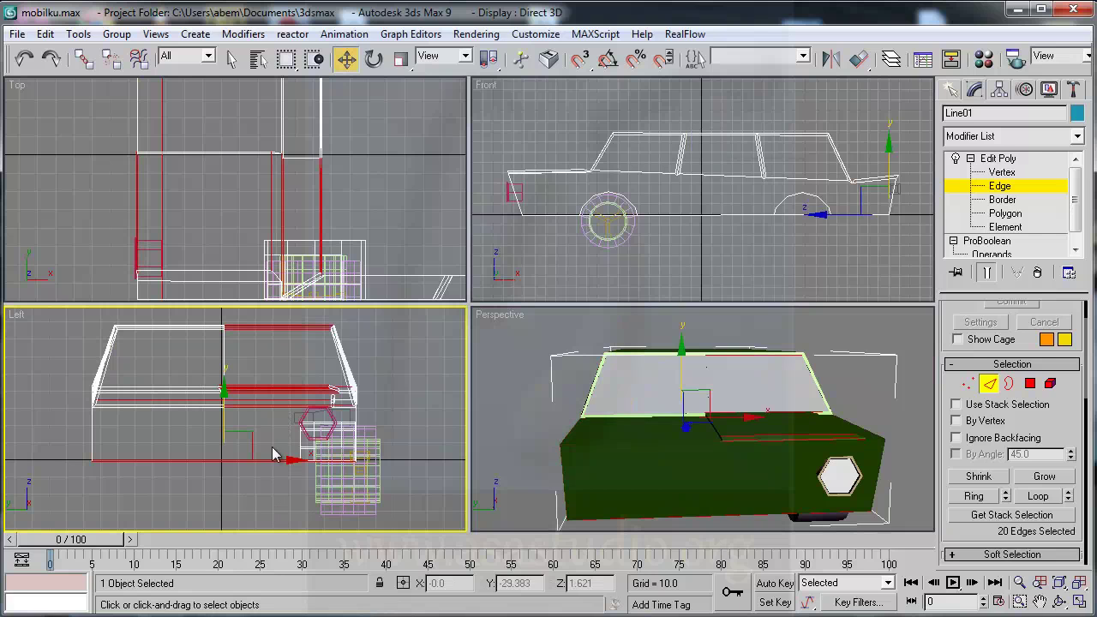
pyautogui.moveTo(277, 454); pyautogui.dragTo(282, 318)
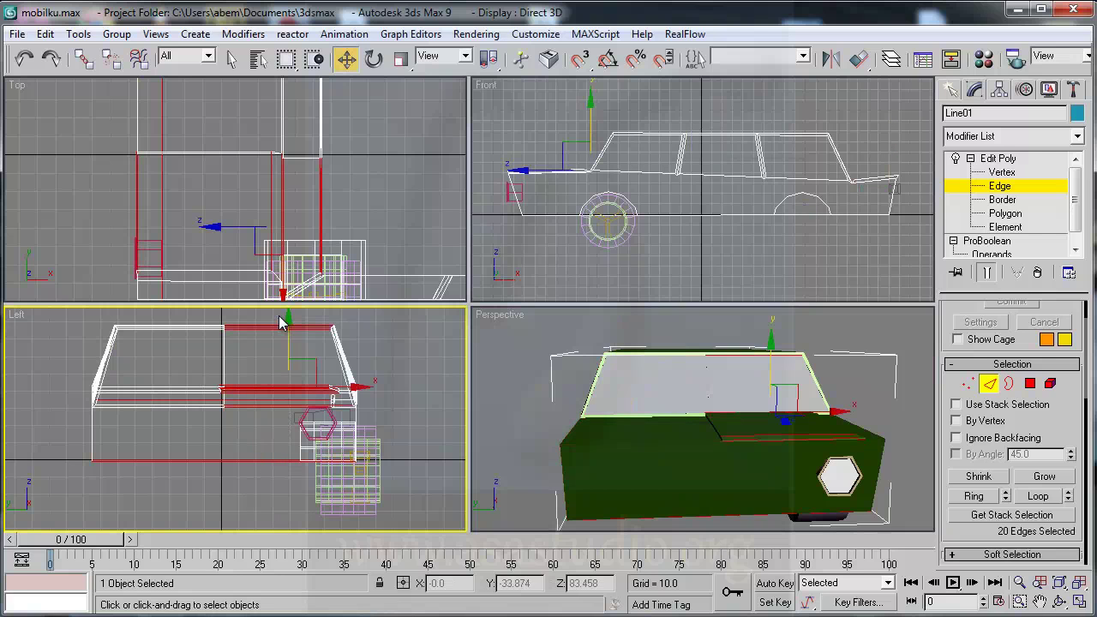
pyautogui.click(413, 365)
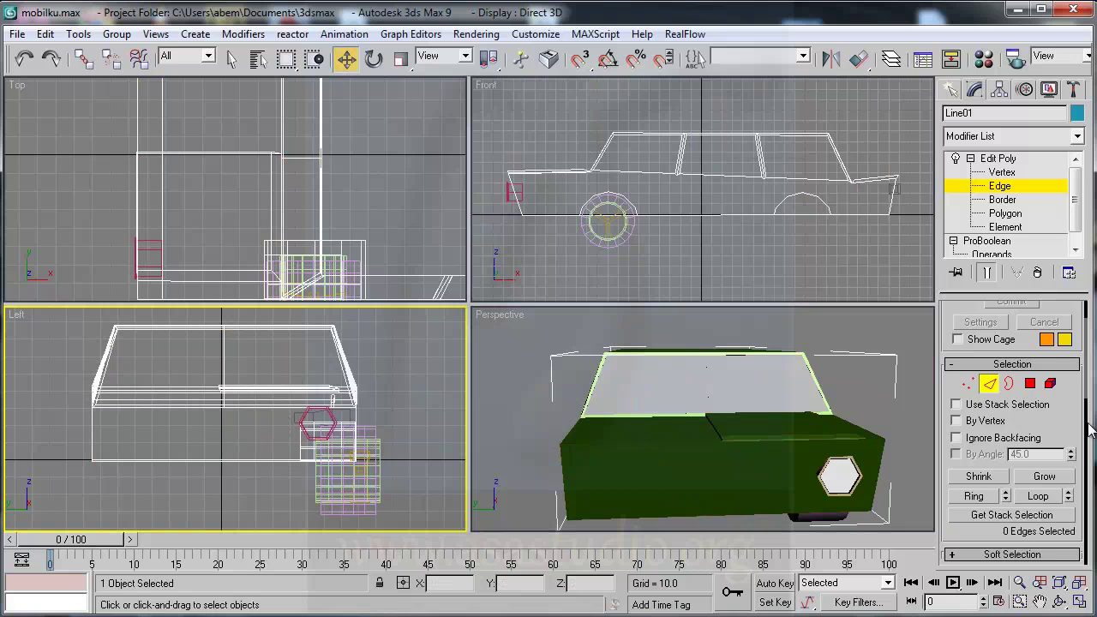
pyautogui.moveTo(1074, 426); pyautogui.dragTo(1073, 211)
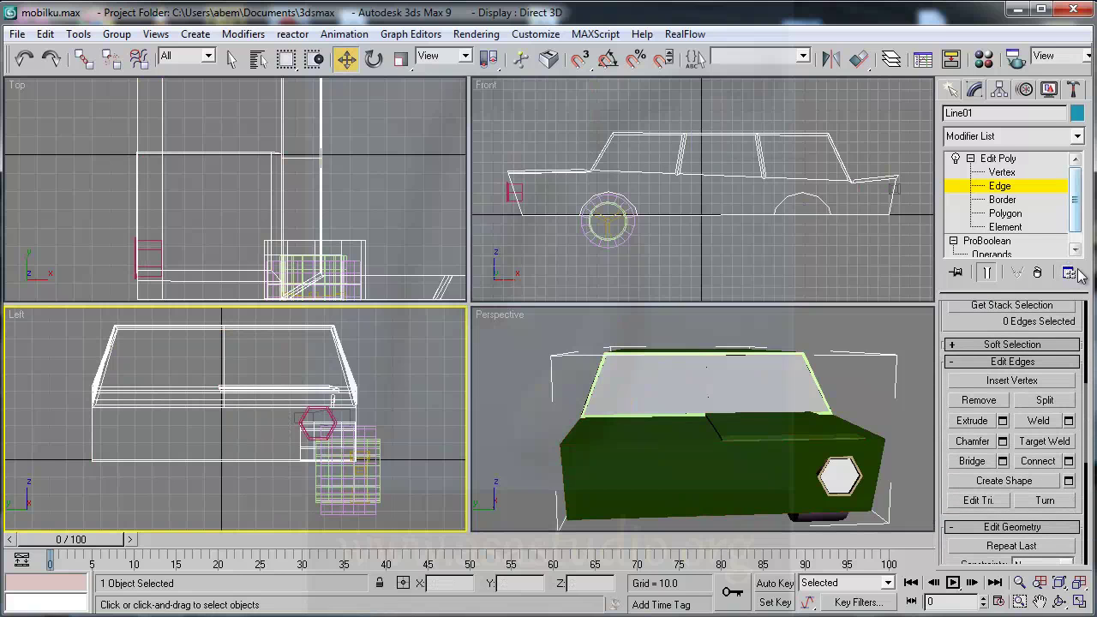
# - QuickSlice a vertical cut across the car body's width in the Left viewport
pyautogui.scroll(-3, 1082, 497)
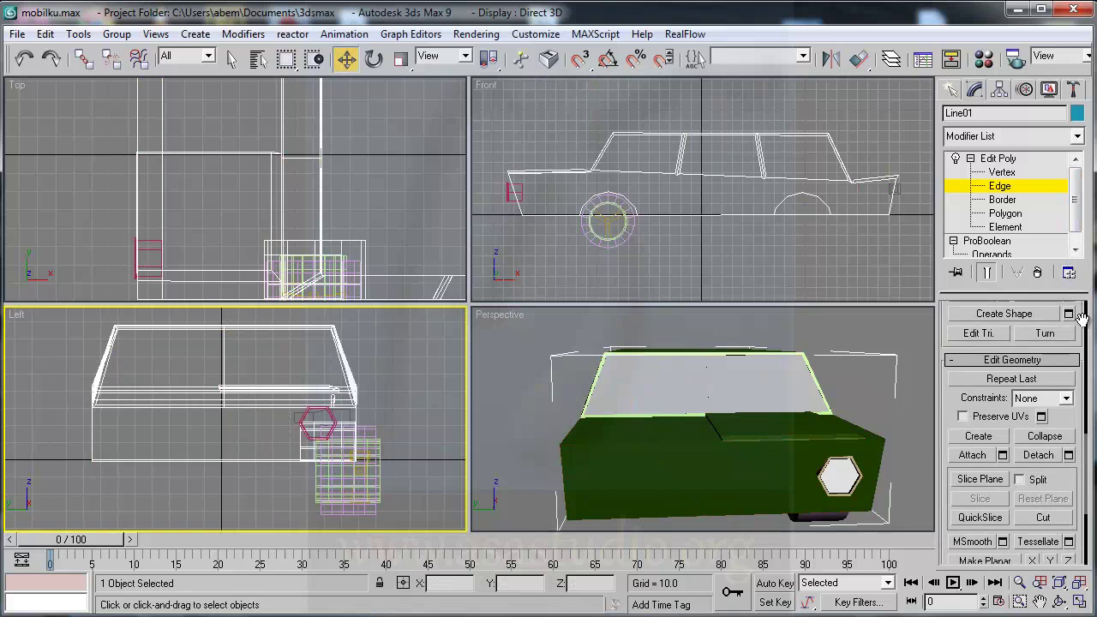
pyautogui.scroll(-3, 1083, 489)
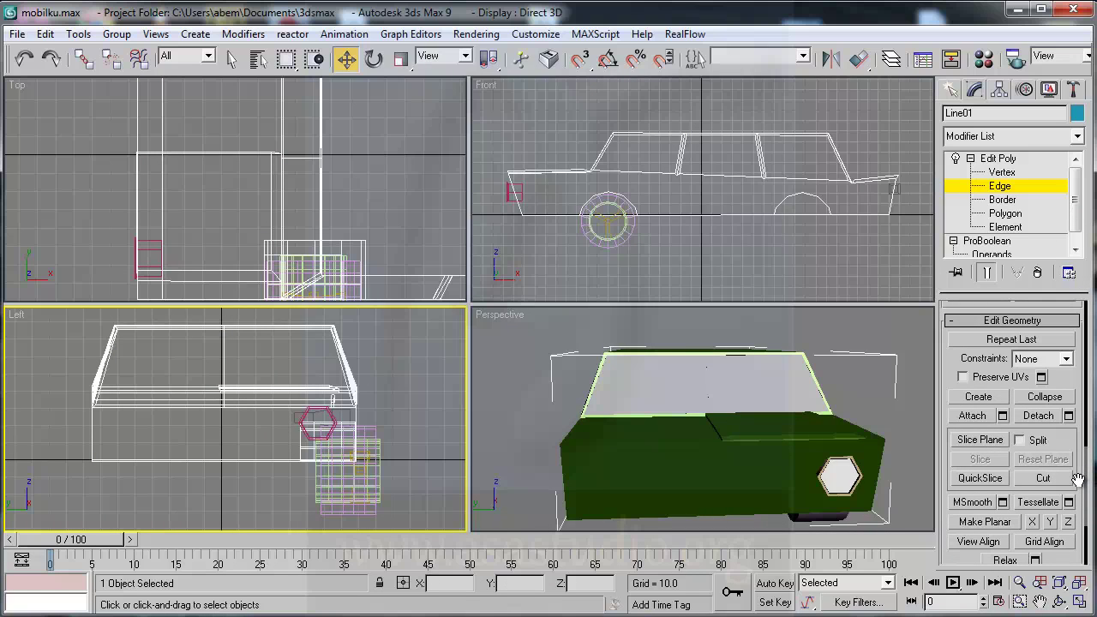
pyautogui.click(980, 440)
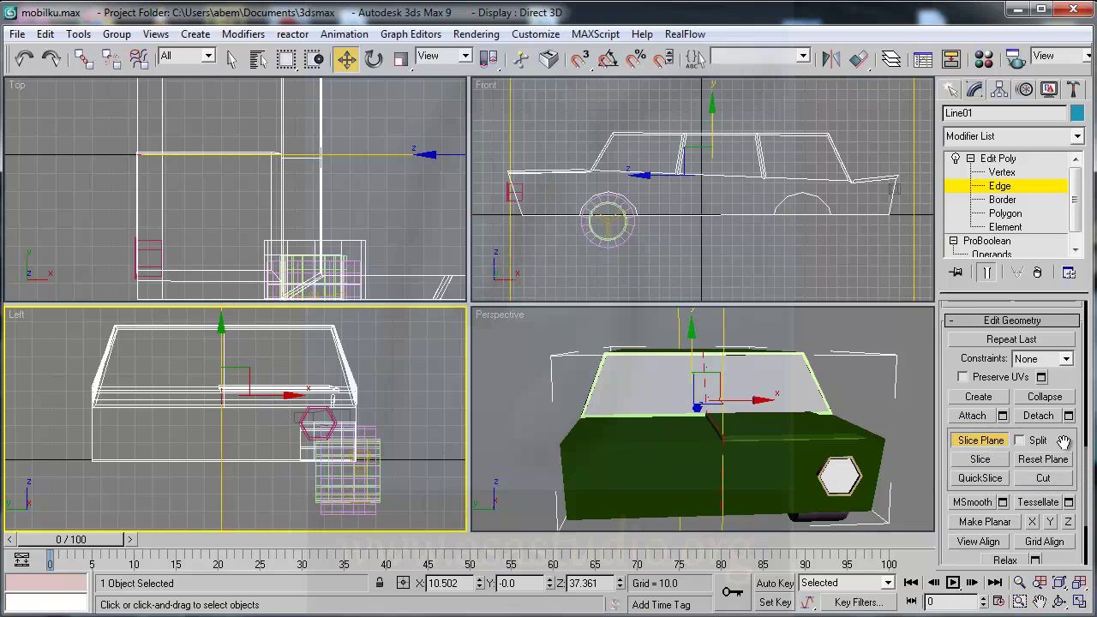
pyautogui.moveTo(1066, 444); pyautogui.dragTo(1067, 375)
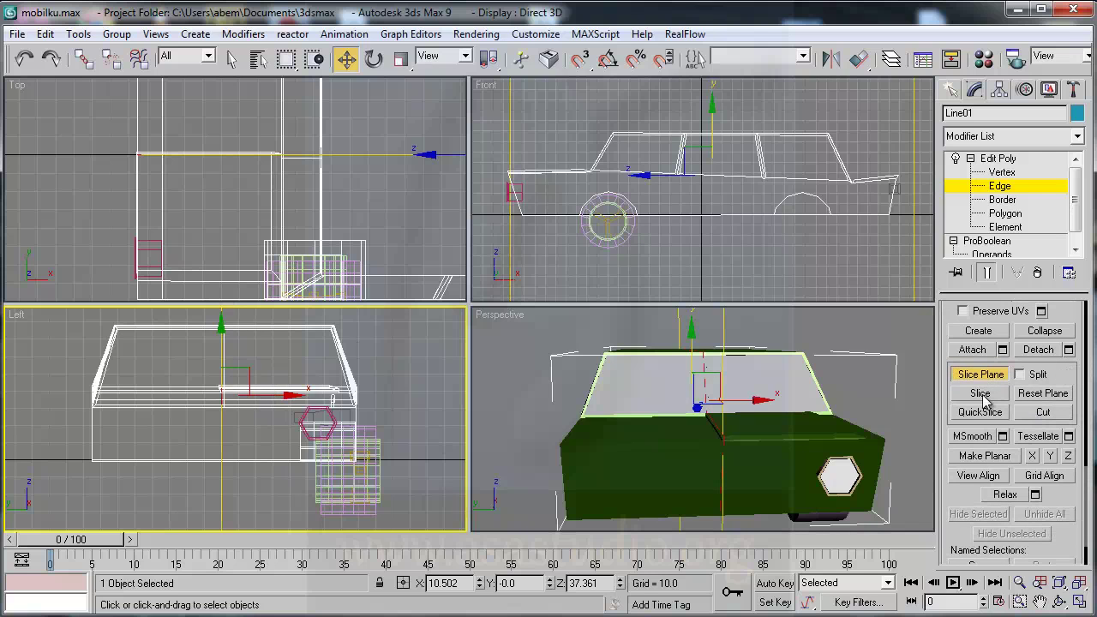
pyautogui.click(980, 413)
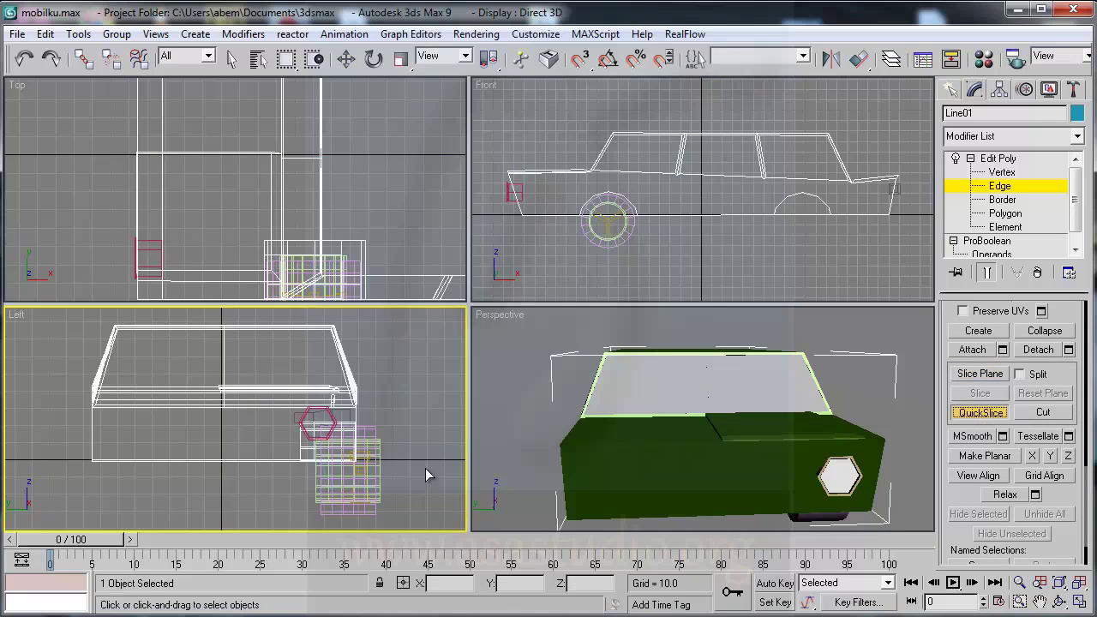
pyautogui.click(270, 460)
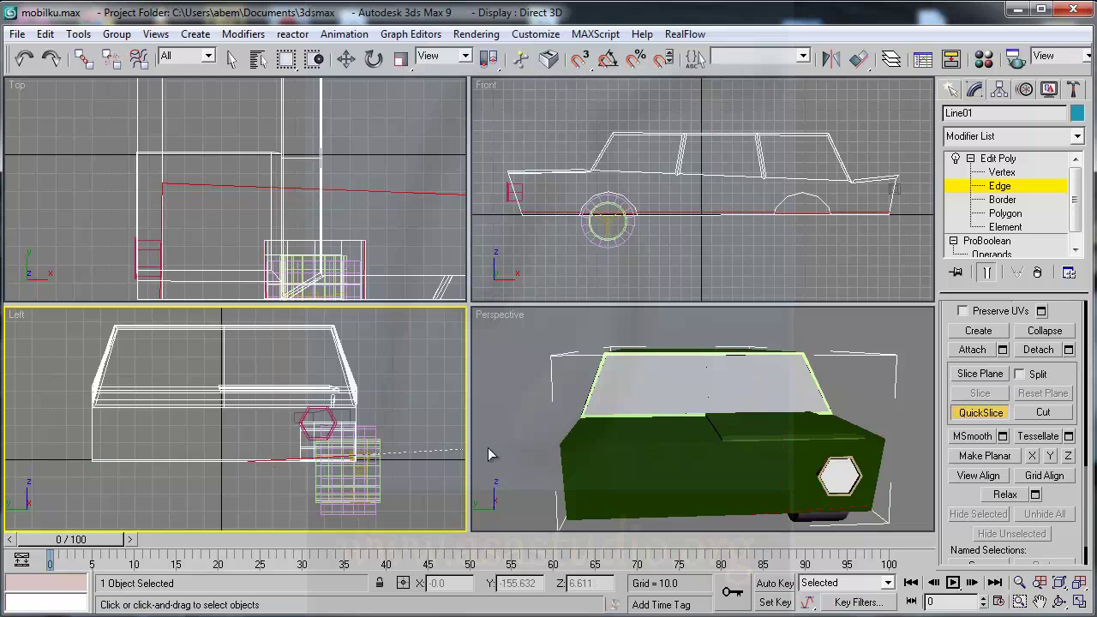
pyautogui.click(270, 350)
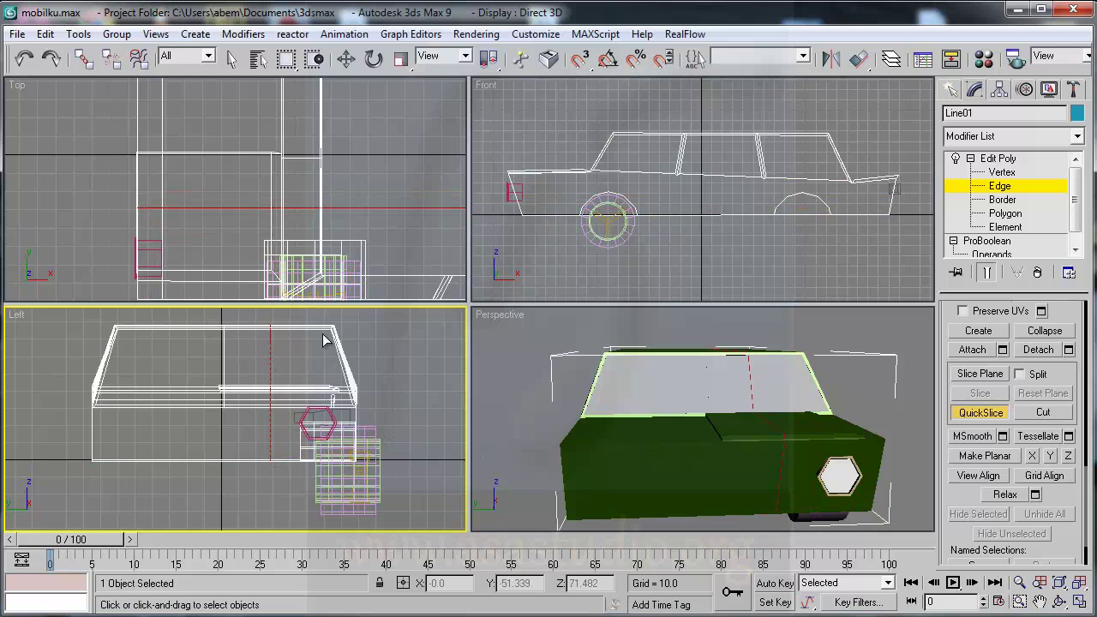
# - Box-select the left half of the car body's edges and delete it
pyautogui.click(1001, 173)
pyautogui.press('w')
pyautogui.moveTo(253, 324); pyautogui.dragTo(288, 515)
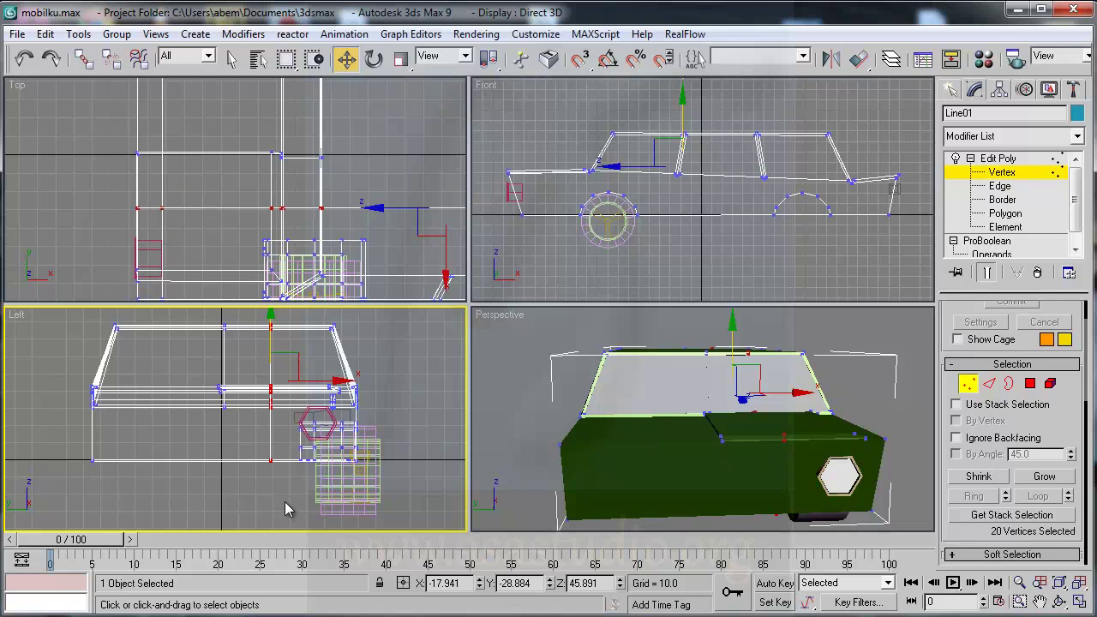
pyautogui.press('2')
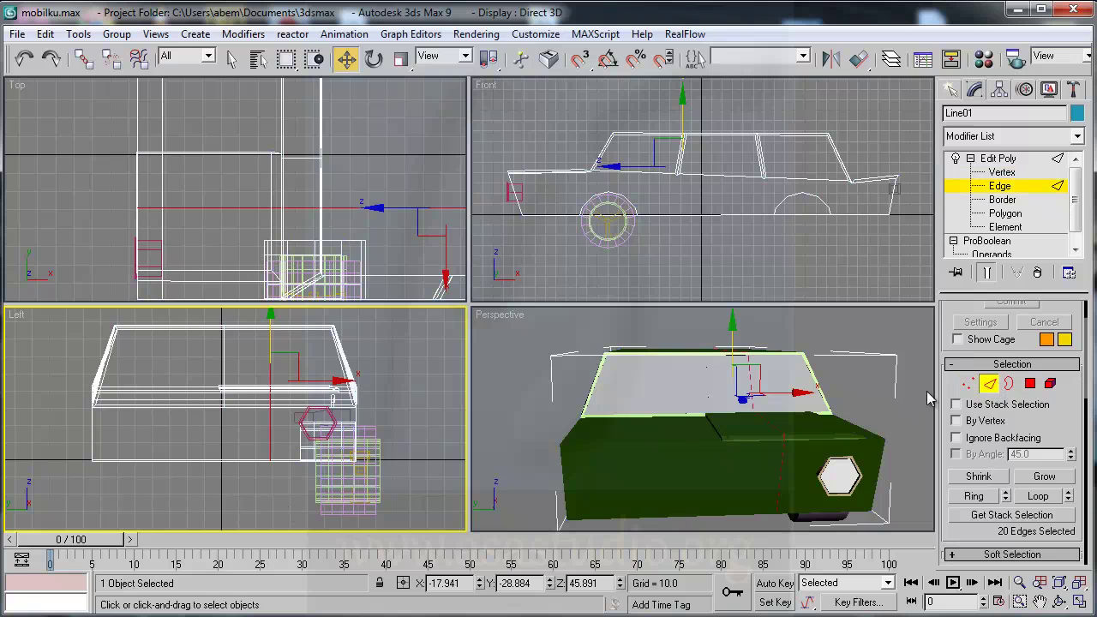
pyautogui.moveTo(81, 317); pyautogui.dragTo(258, 498)
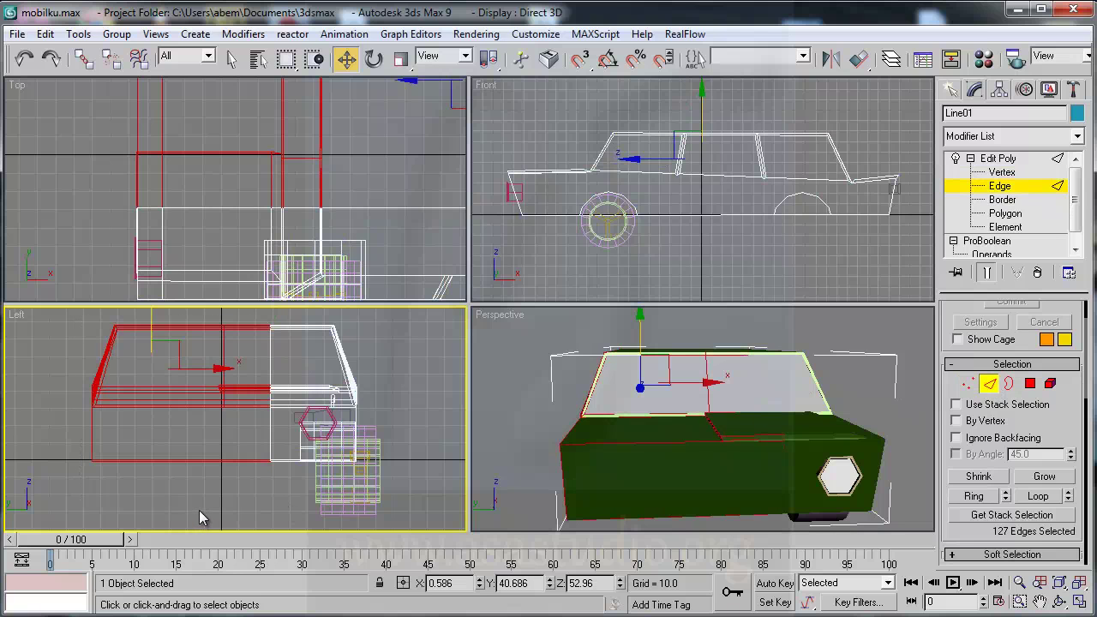
pyautogui.press('Delete')
# - Move the cut-edge vertices onto the centre line and exit to object level
pyautogui.click(967, 383)
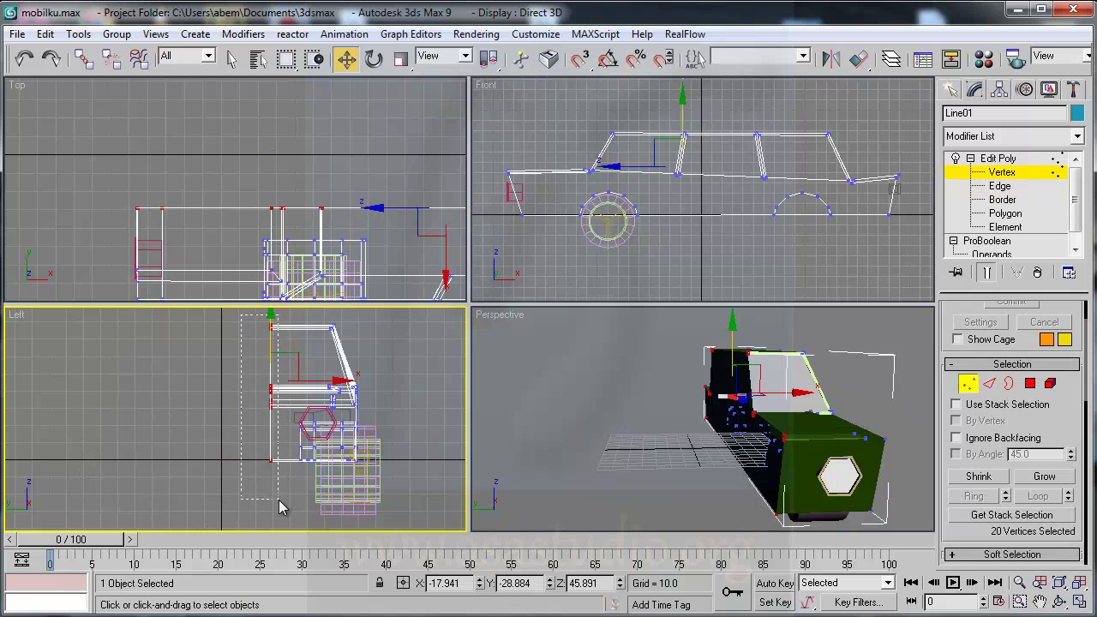
pyautogui.moveTo(343, 379); pyautogui.dragTo(293, 385)
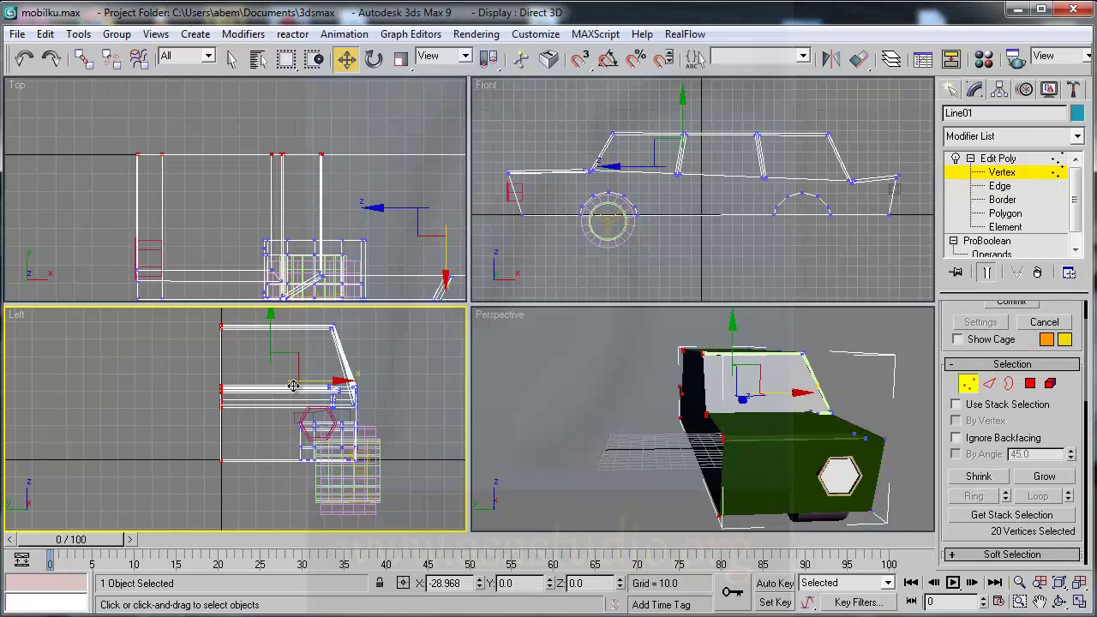
pyautogui.moveTo(293, 386); pyautogui.dragTo(293, 386)
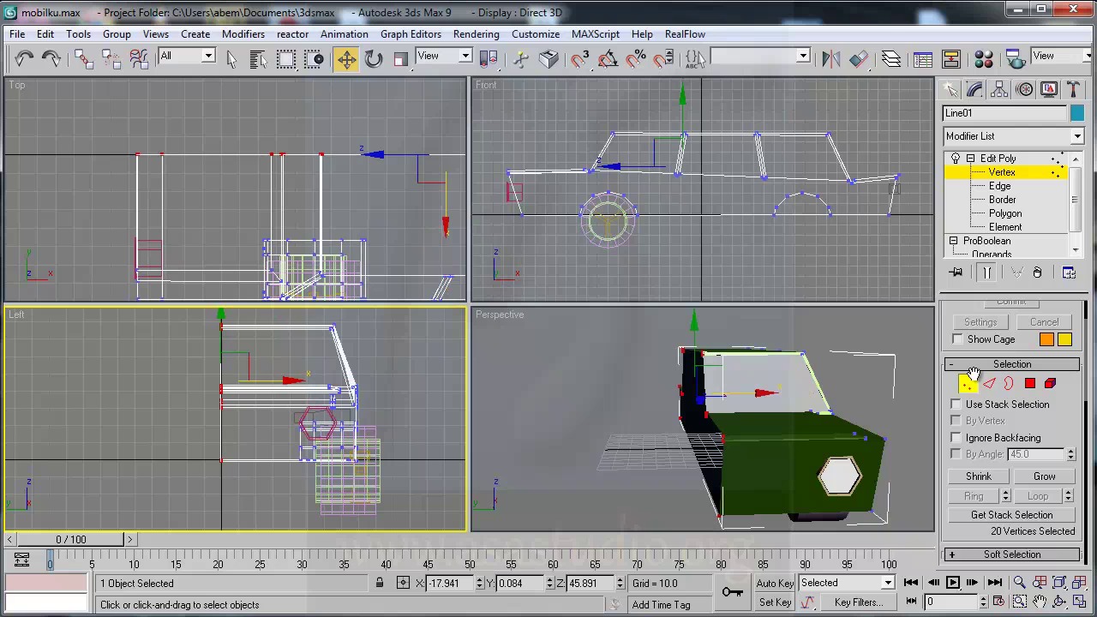
pyautogui.click(976, 383)
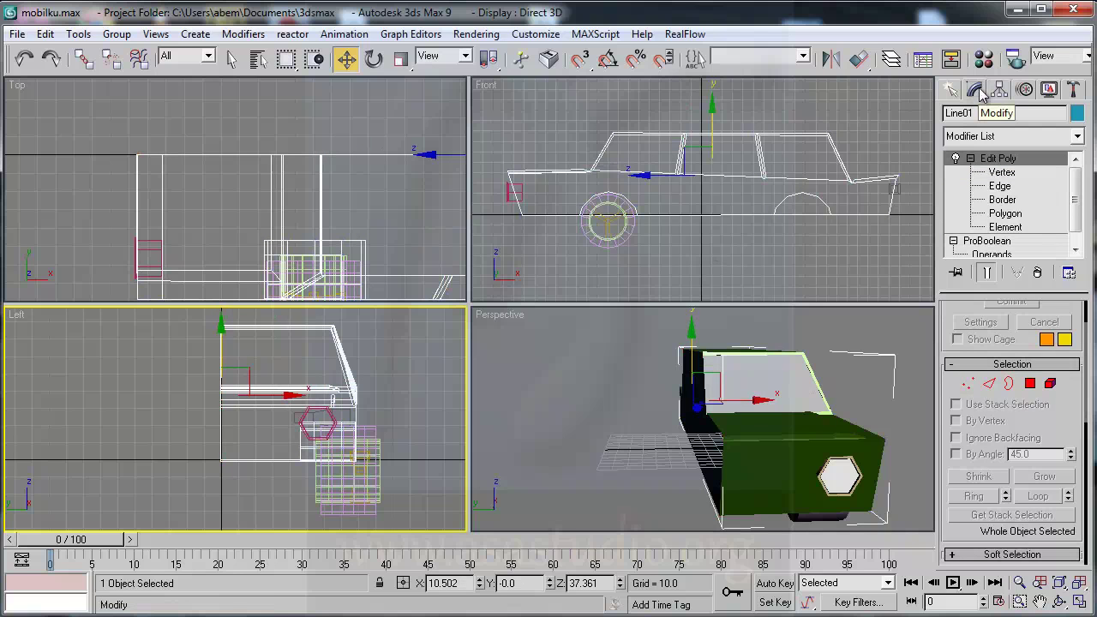
# - Add a Mirror modifier to the half body with Copy ticked and Mirror Axis Z, then fit all views
pyautogui.click(993, 138)
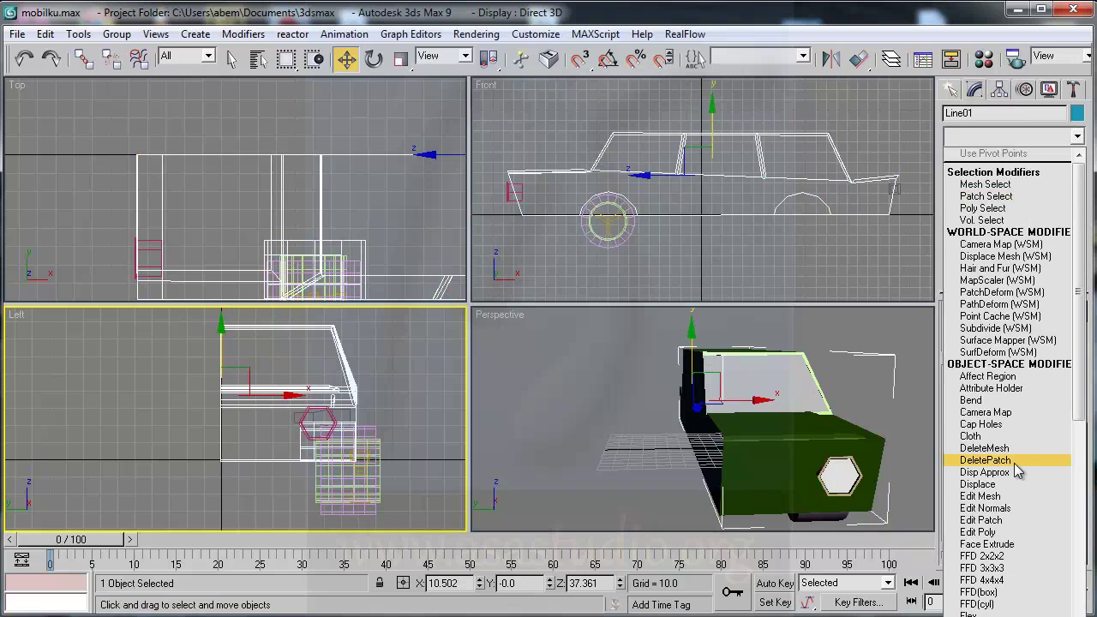
pyautogui.scroll(-5, 1071, 391)
pyautogui.scroll(-7, 1072, 391)
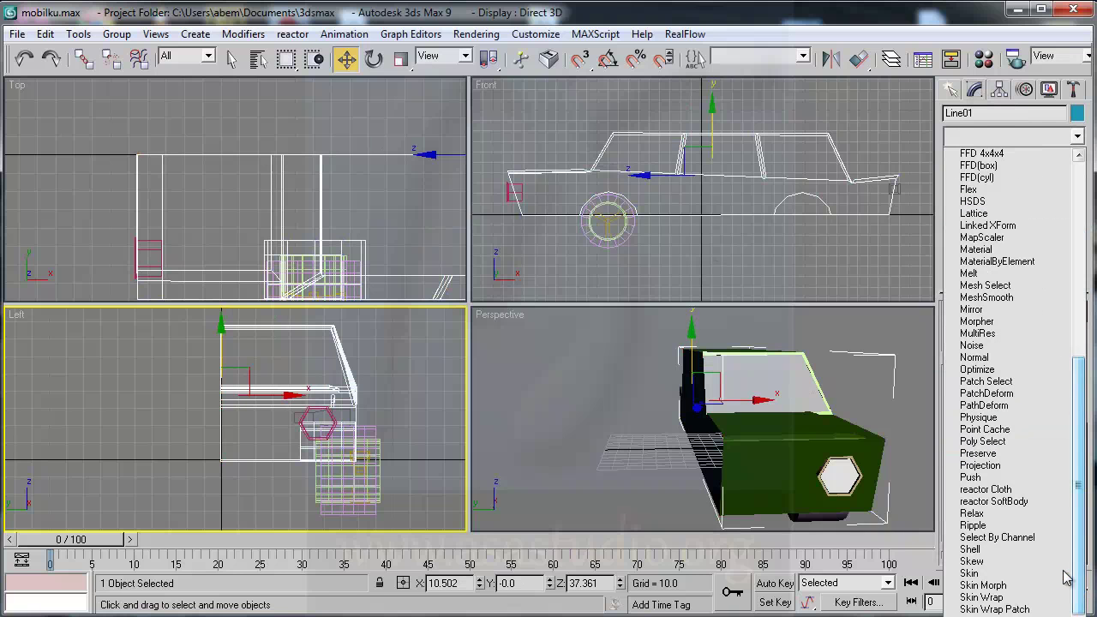
pyautogui.click(997, 315)
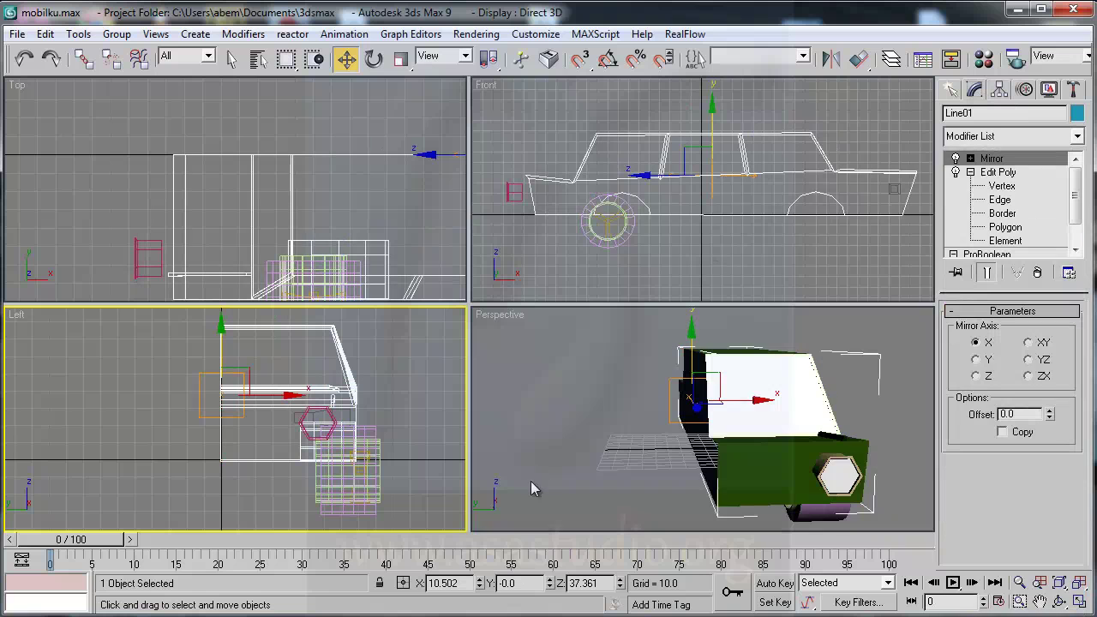
pyautogui.click(1003, 433)
pyautogui.click(976, 377)
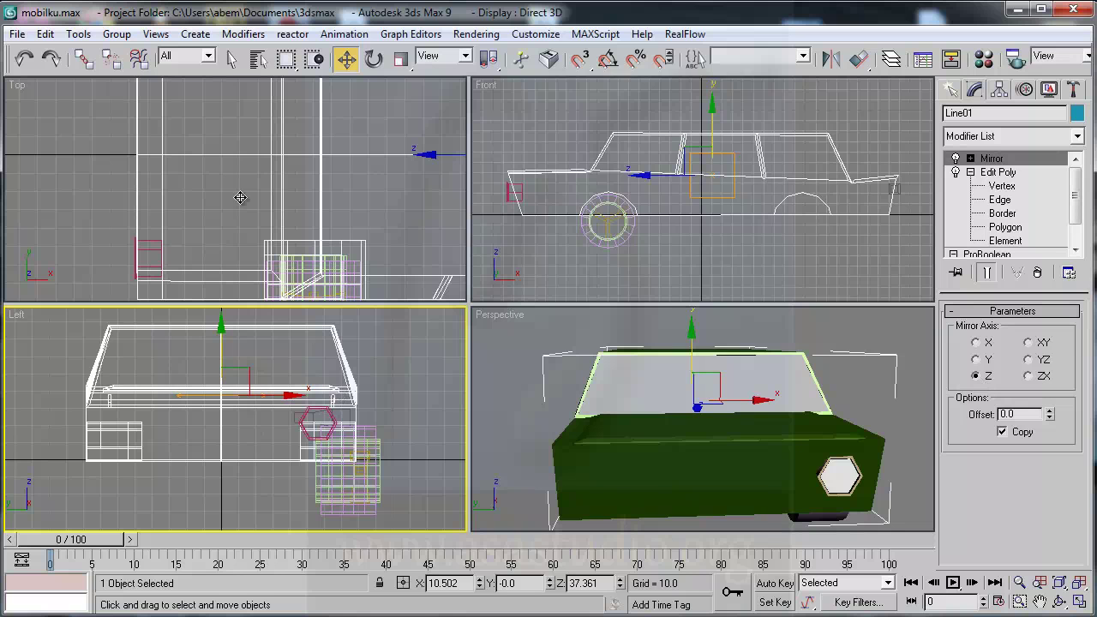
pyautogui.click(1078, 583)
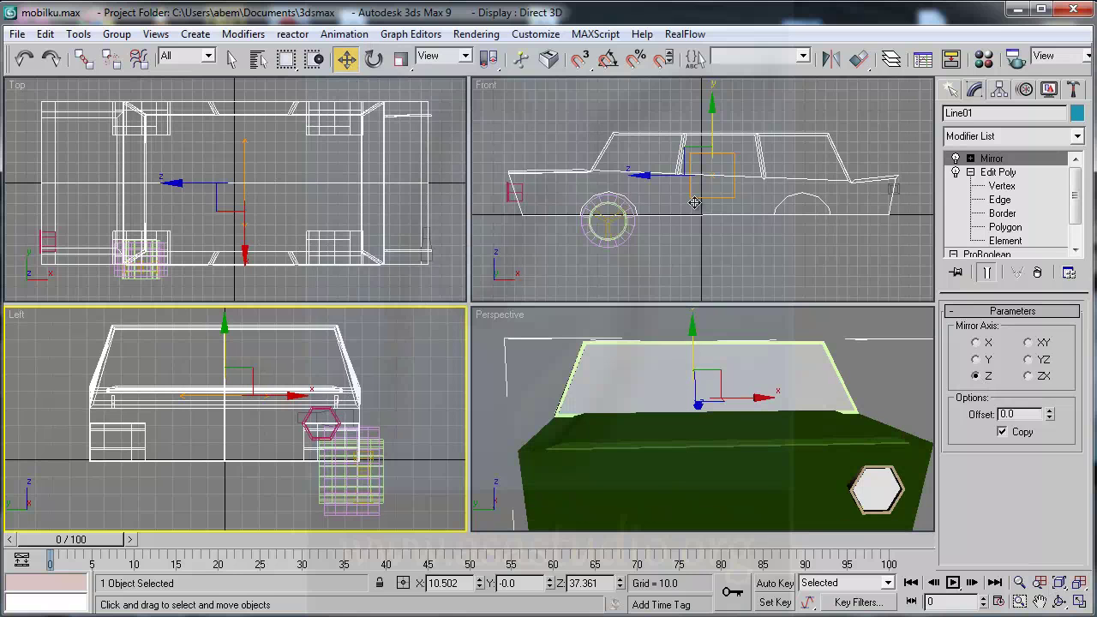
# - Clone the front-left wheel wheelFL along X in the Top view as wheelFL01
pyautogui.click(996, 159)
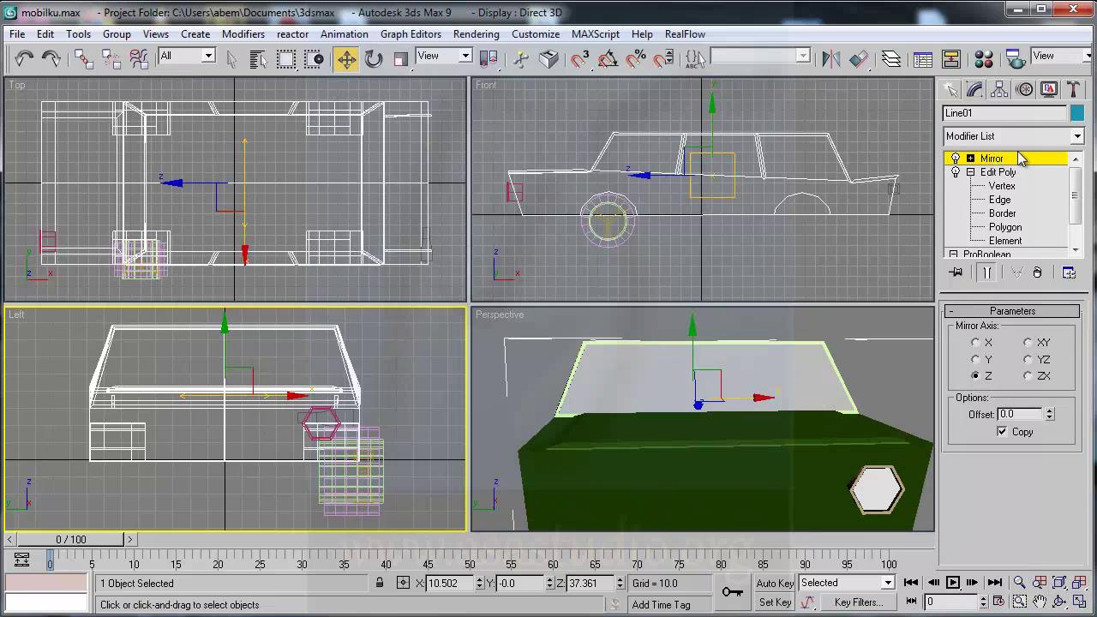
pyautogui.rightClick(141, 287)
pyautogui.click(140, 275)
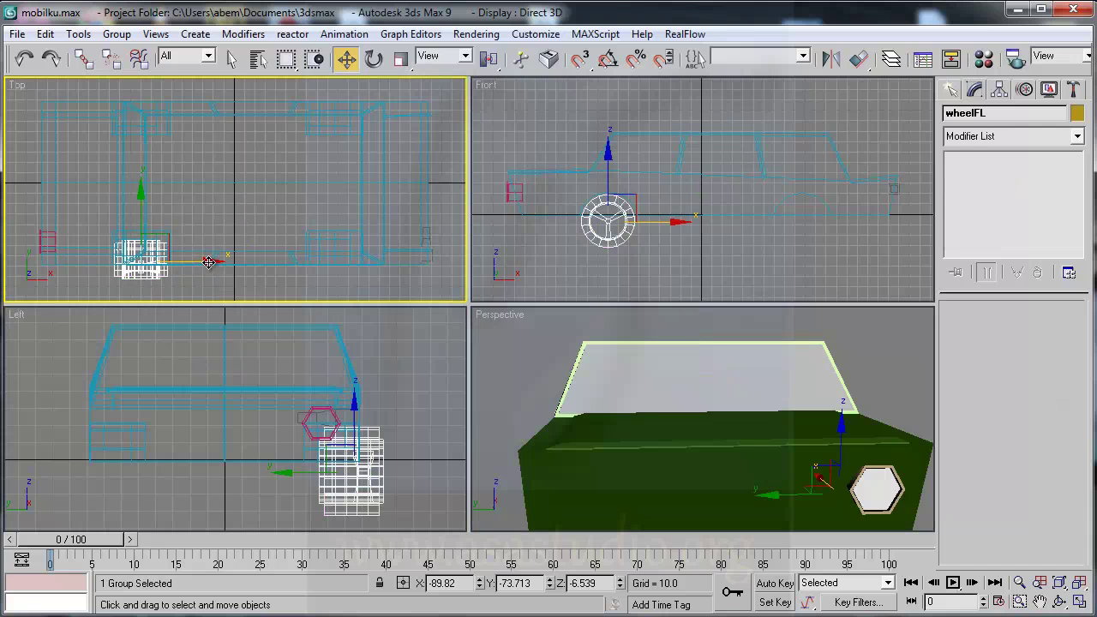
pyautogui.keyDown('shift'); pyautogui.moveTo(210, 259); pyautogui.dragTo(406, 269); pyautogui.keyUp('shift')
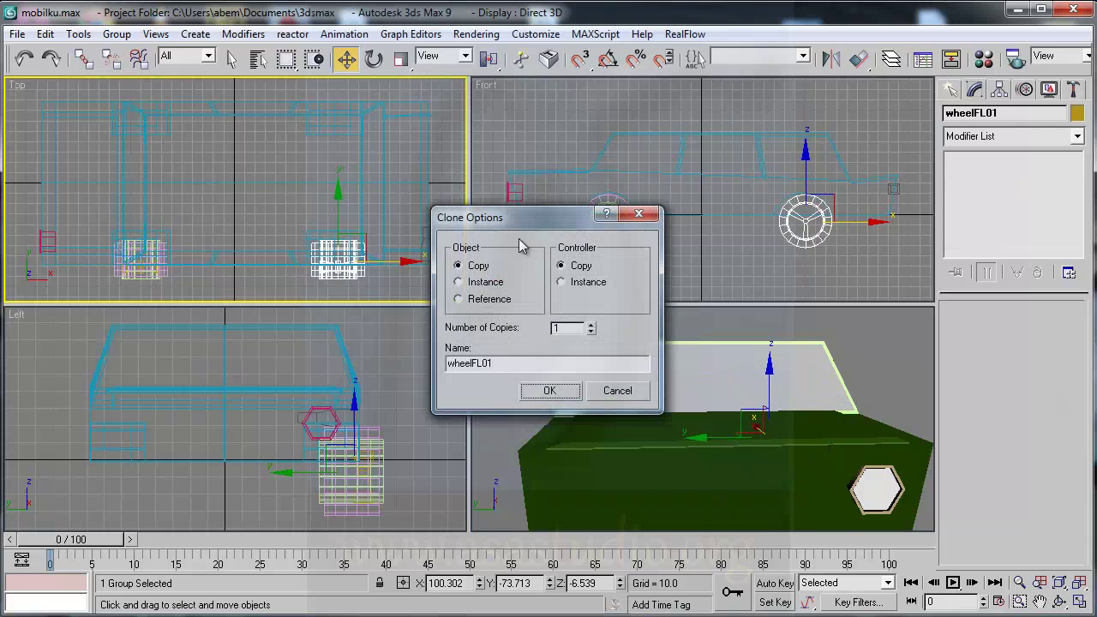
pyautogui.click(558, 392)
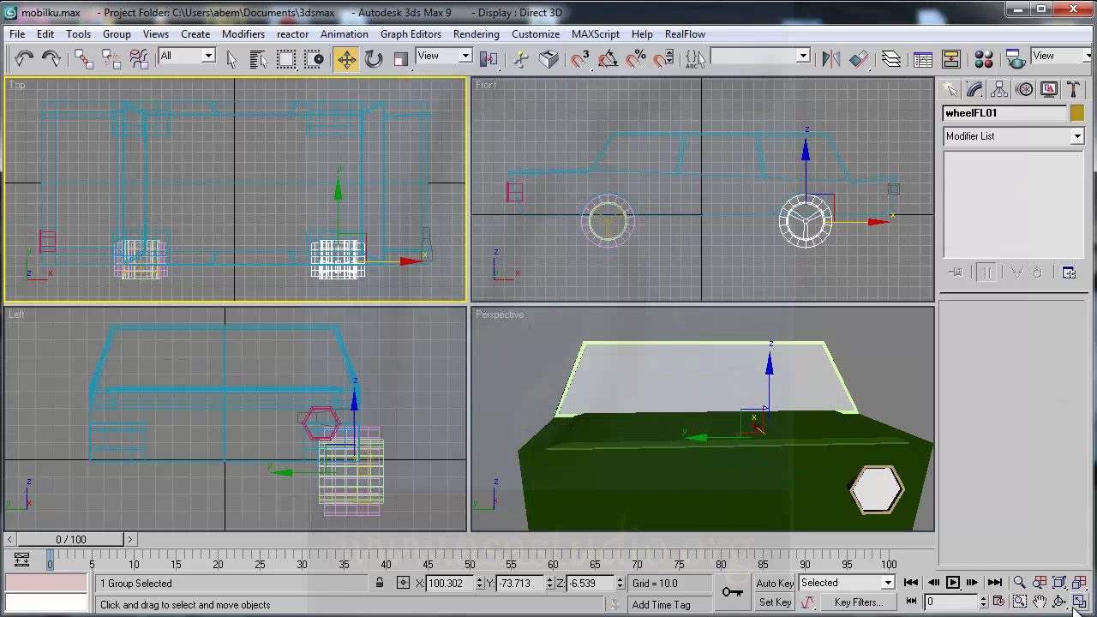
# - Zoom the Front view onto wheelFL01 and nudge it into alignment
pyautogui.click(1019, 601)
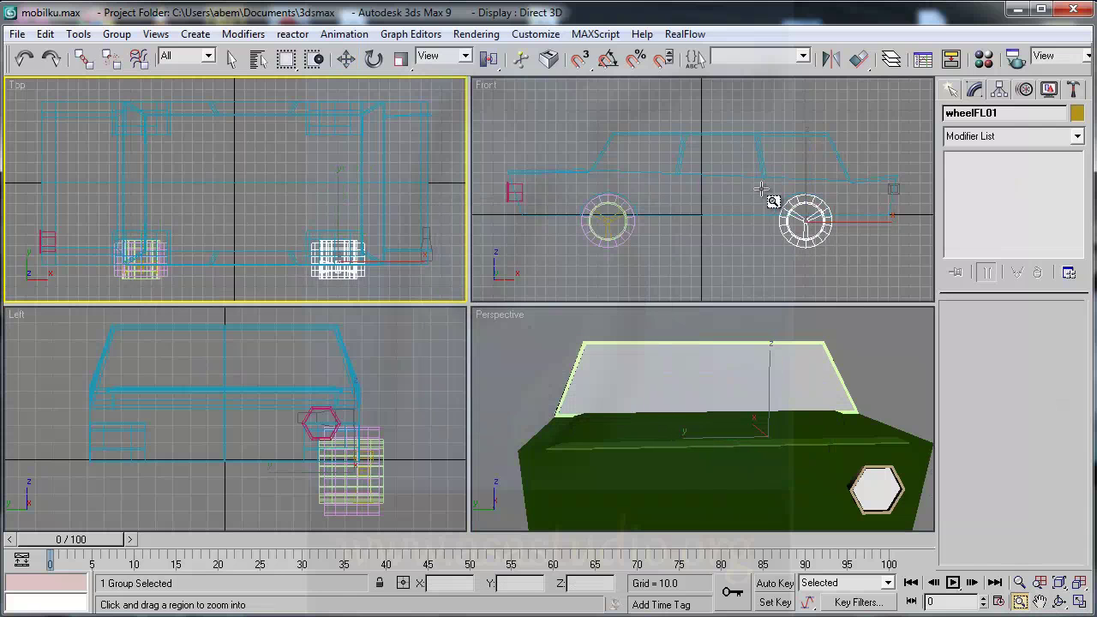
pyautogui.moveTo(762, 190); pyautogui.dragTo(860, 274)
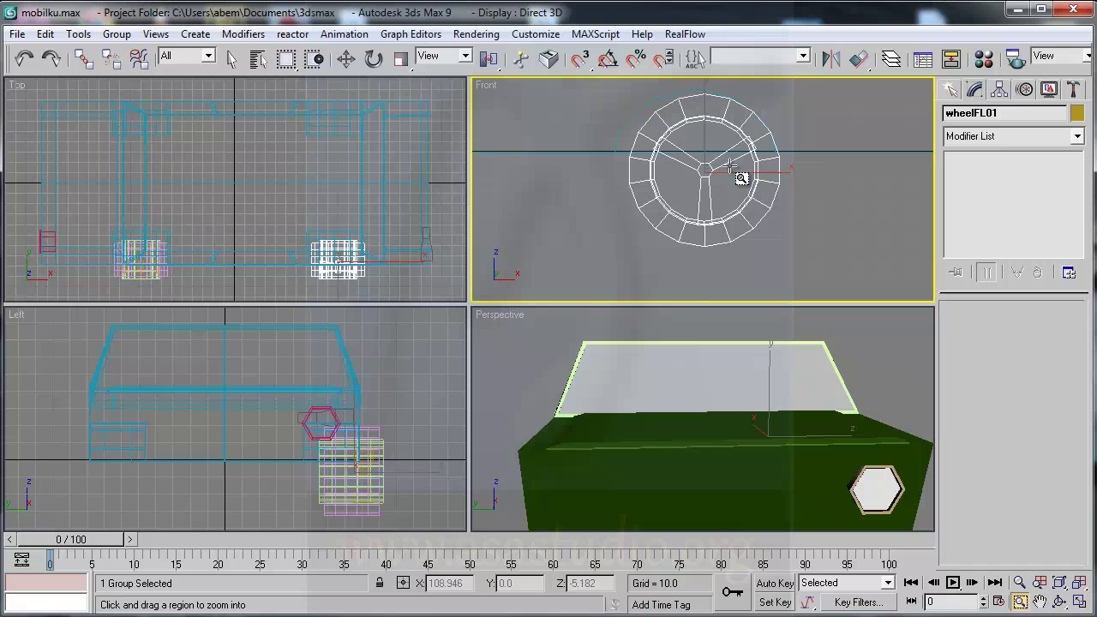
pyautogui.press('w')
pyautogui.moveTo(775, 173); pyautogui.dragTo(765, 175)
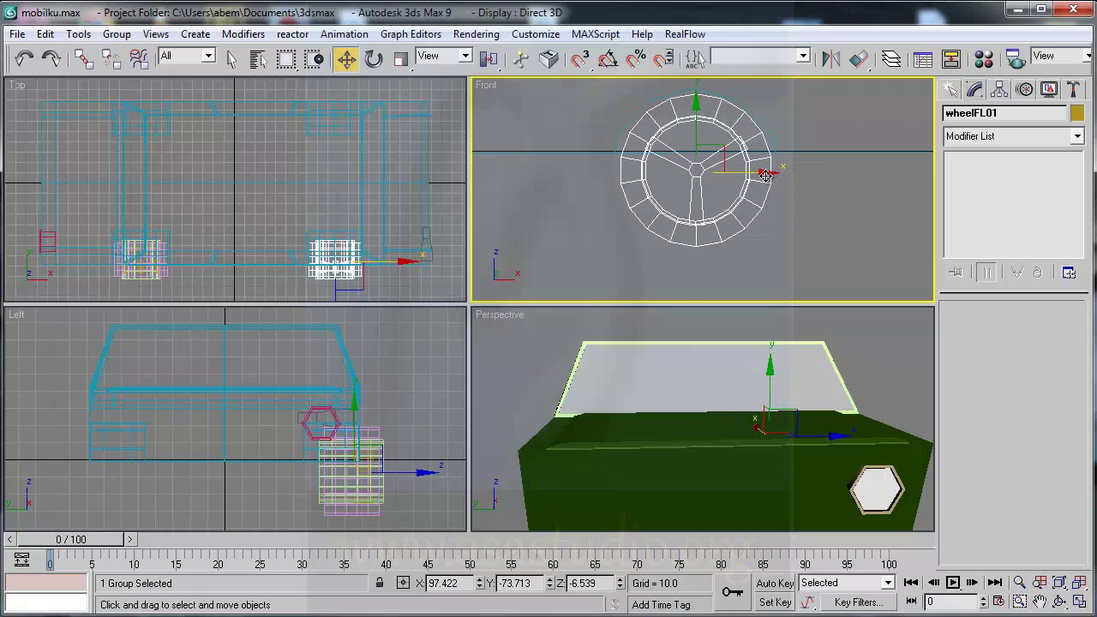
# - Select both hexagonal headlights and clone them in the Top view
pyautogui.click(38, 241)
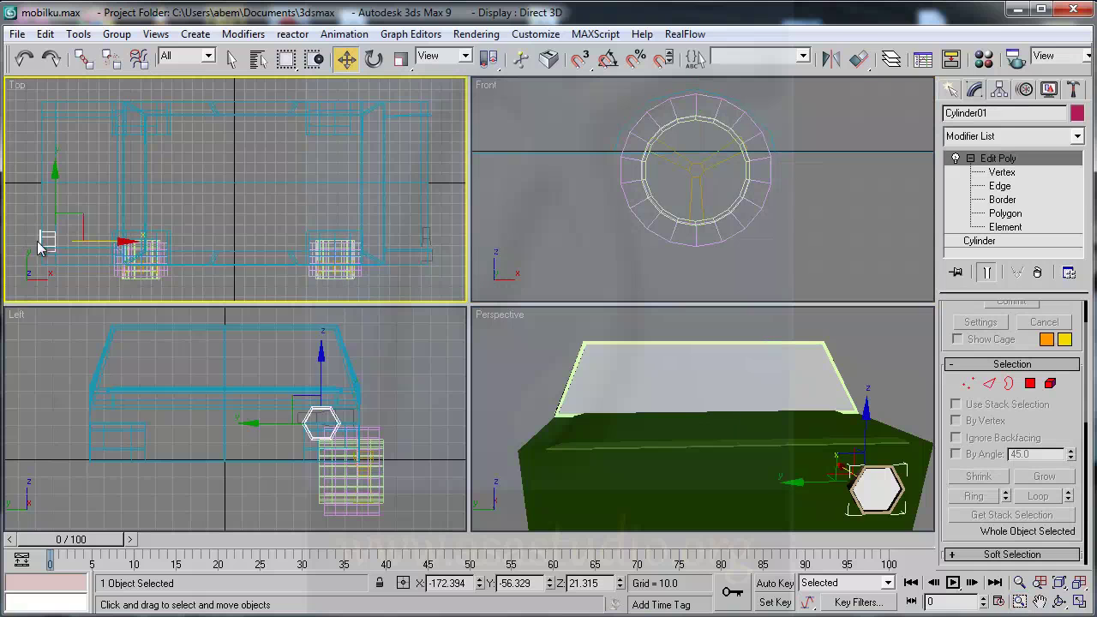
pyautogui.click(428, 240)
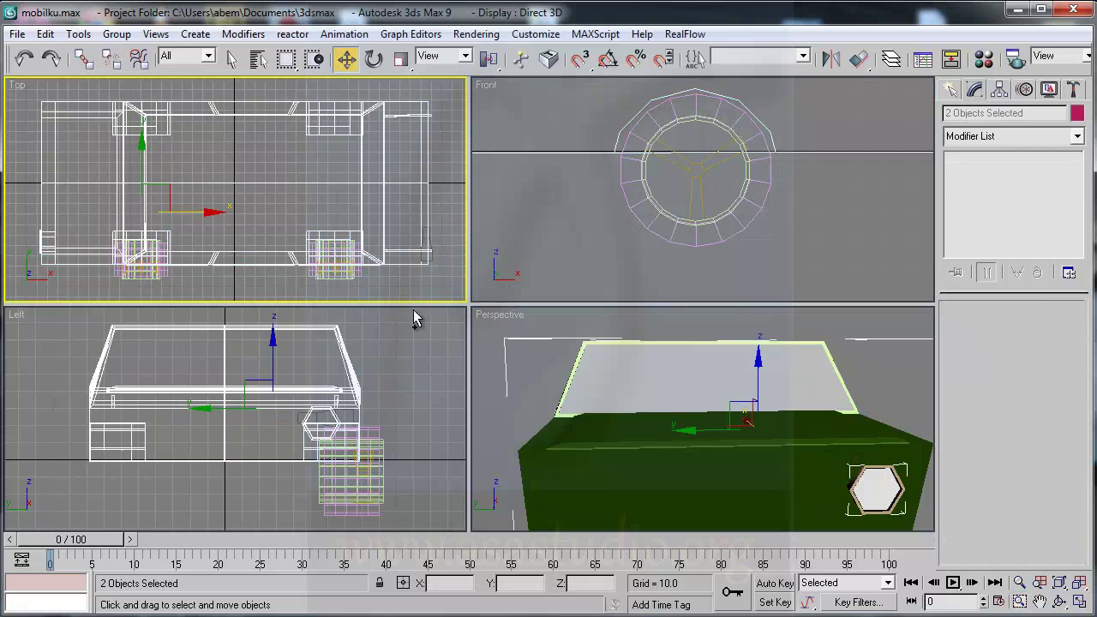
pyautogui.hotkey('ctrl', 'z')
pyautogui.keyDown('ctrl'); pyautogui.click(433, 243); pyautogui.keyUp('ctrl')
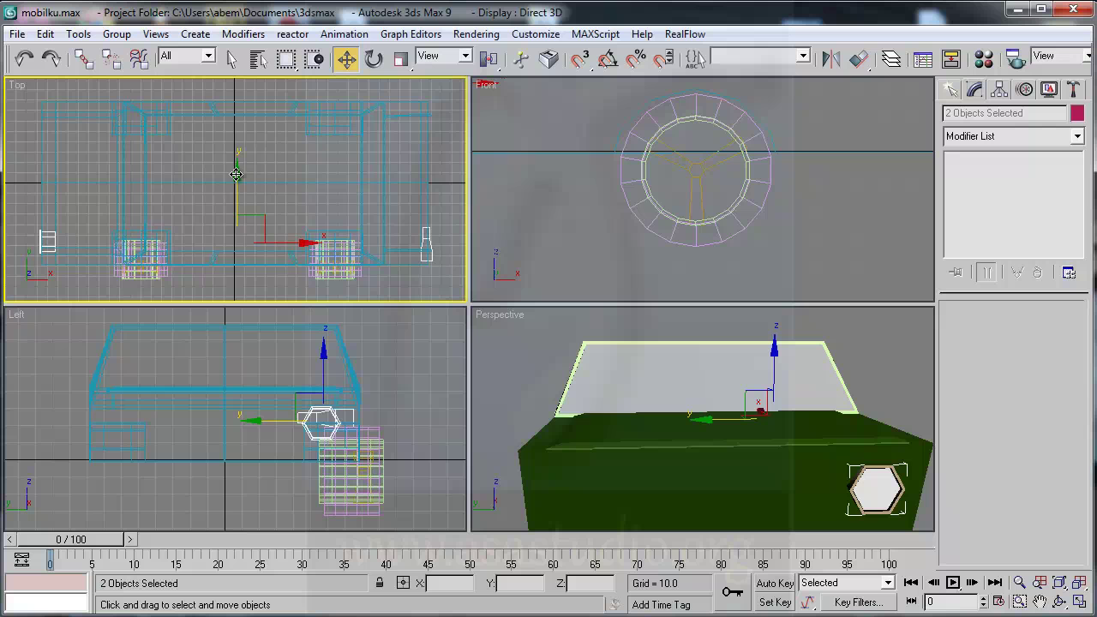
pyautogui.keyDown('shift'); pyautogui.moveTo(236, 175); pyautogui.dragTo(239, 77); pyautogui.keyUp('shift')
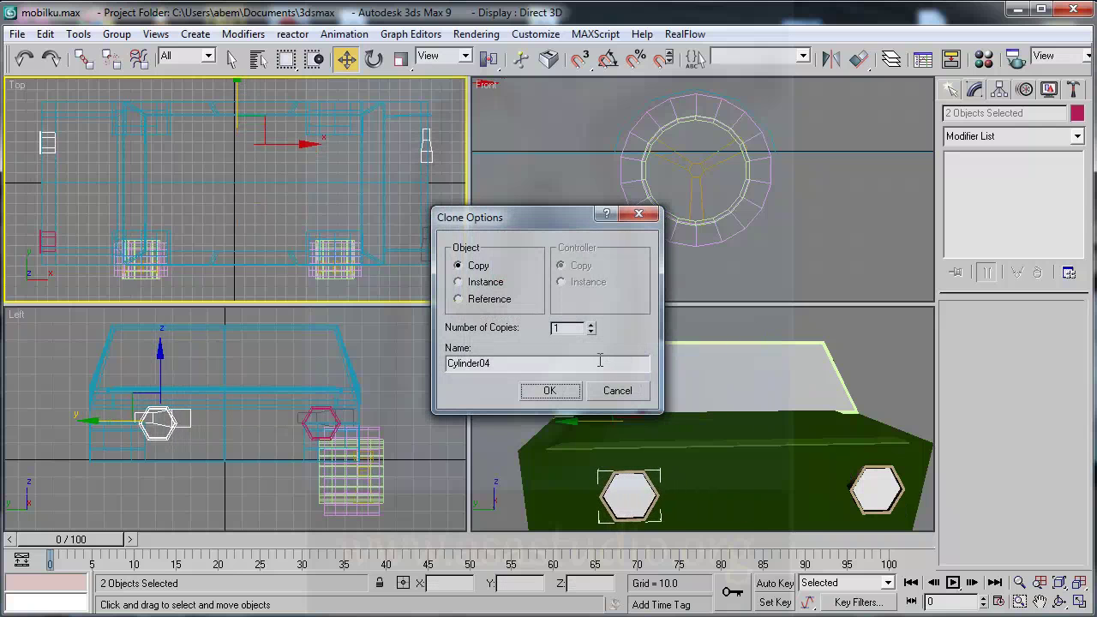
pyautogui.click(551, 391)
# - Slide the copied headlights along X in the Left view toward the body's edge
pyautogui.click(219, 421)
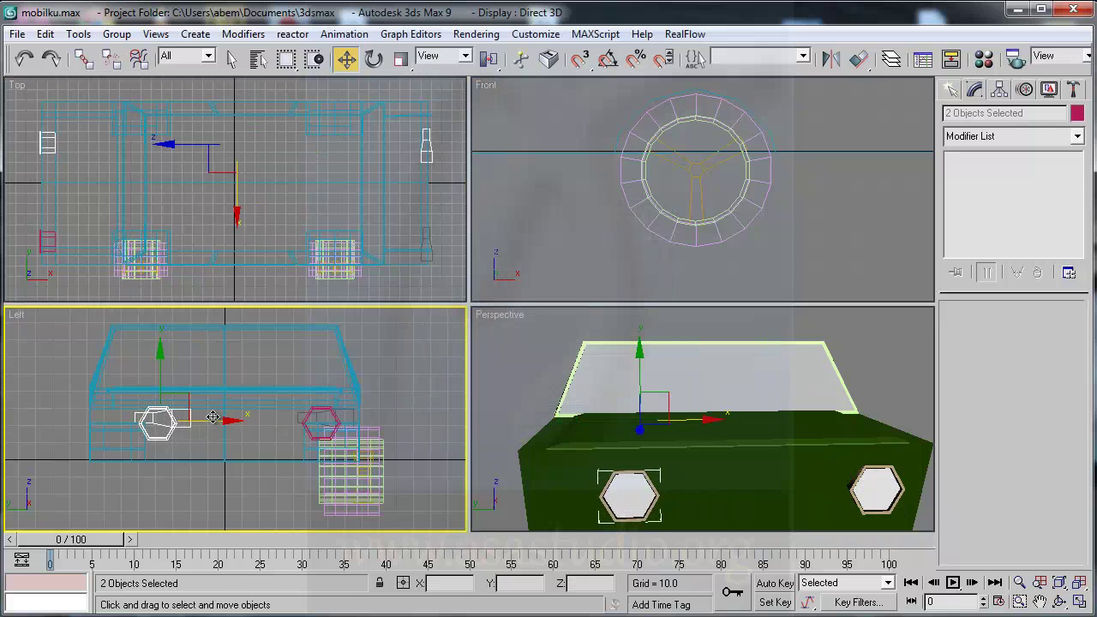
pyautogui.moveTo(232, 423); pyautogui.dragTo(204, 422)
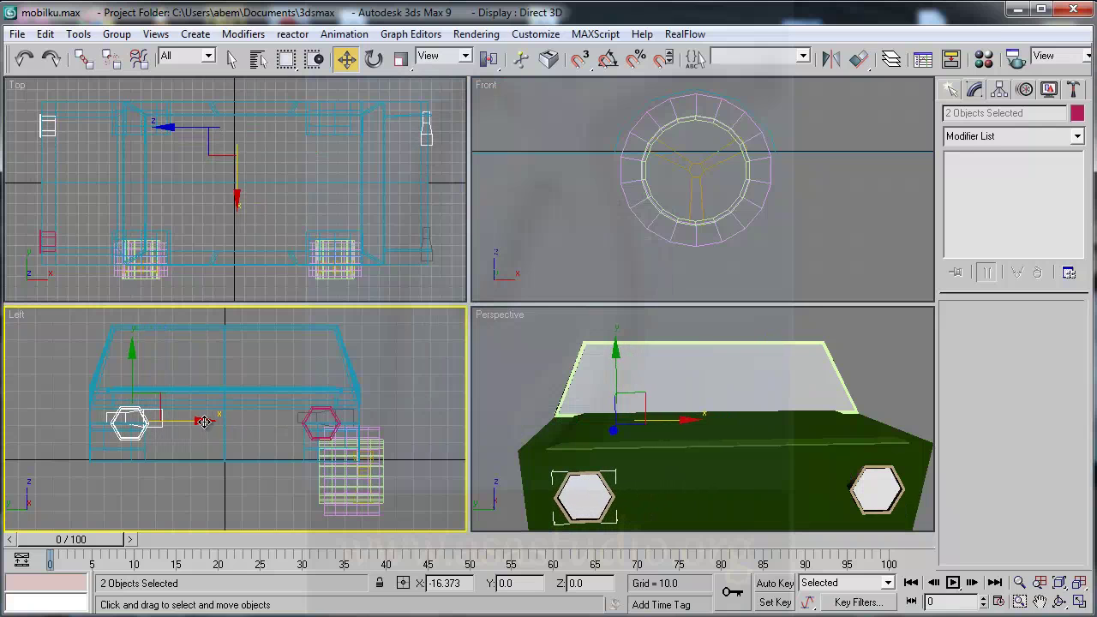
pyautogui.moveTo(204, 422); pyautogui.dragTo(201, 422)
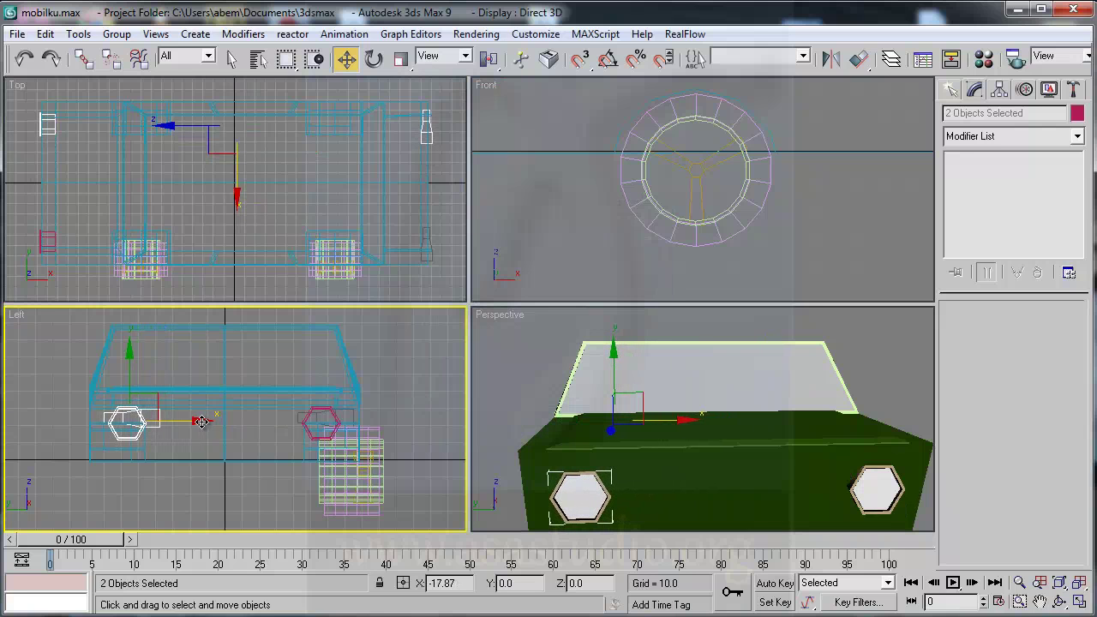
pyautogui.moveTo(201, 422); pyautogui.dragTo(201, 421)
# - Clone both wheel groups as independent copies on the car's far side, starting at wheelFL02
pyautogui.moveTo(85, 292); pyautogui.dragTo(385, 278)
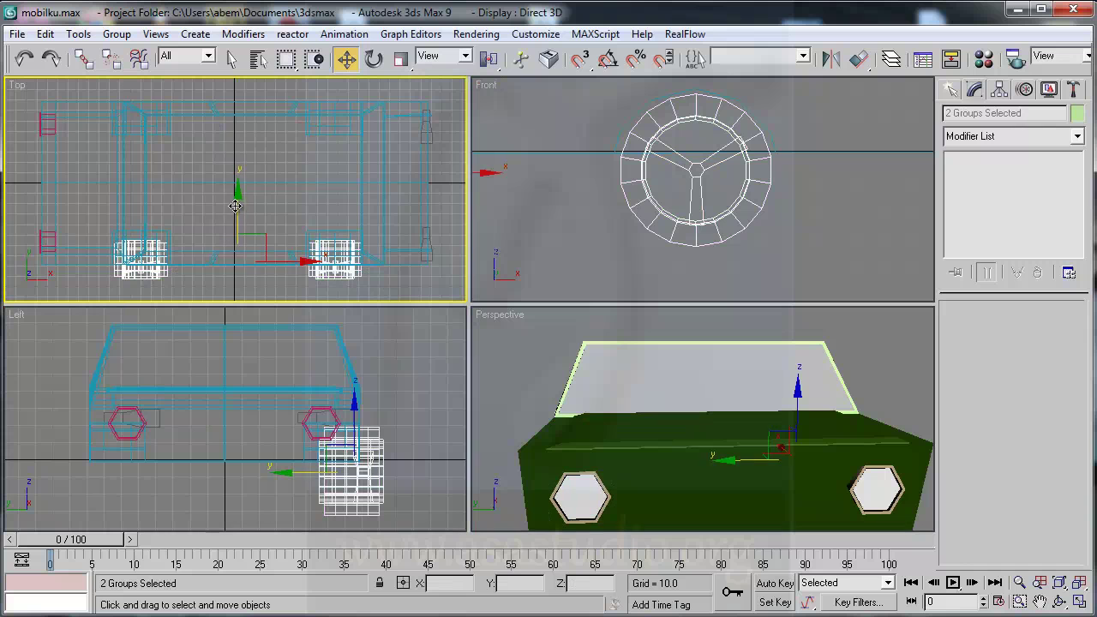
pyautogui.moveTo(235, 202); pyautogui.dragTo(228, 54)
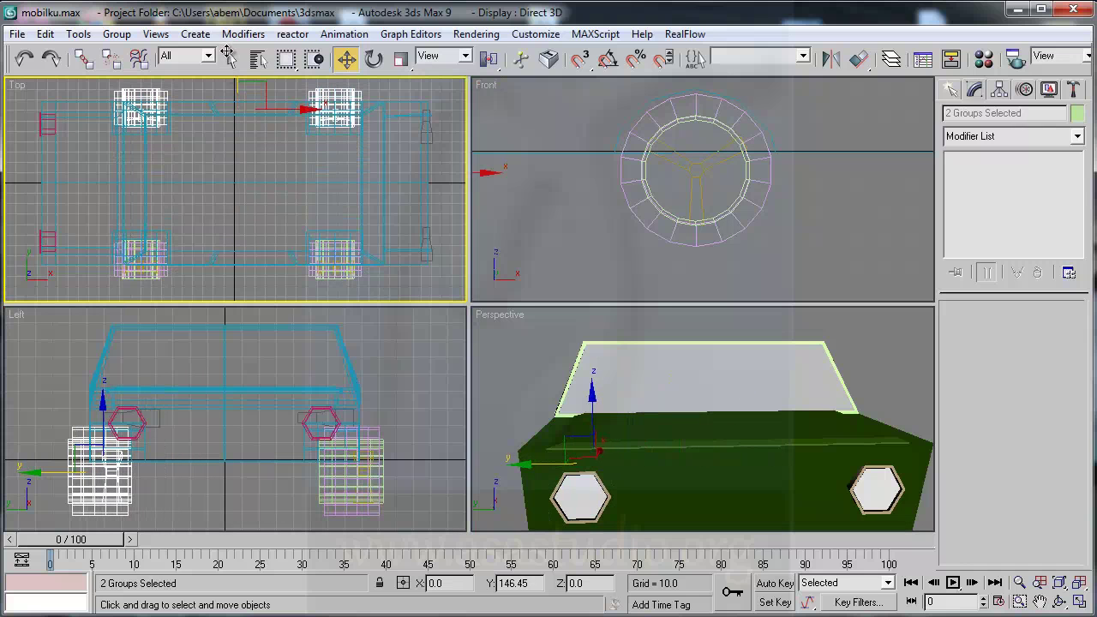
pyautogui.keyDown('shift'); pyautogui.moveTo(228, 55); pyautogui.dragTo(228, 55); pyautogui.keyUp('shift')
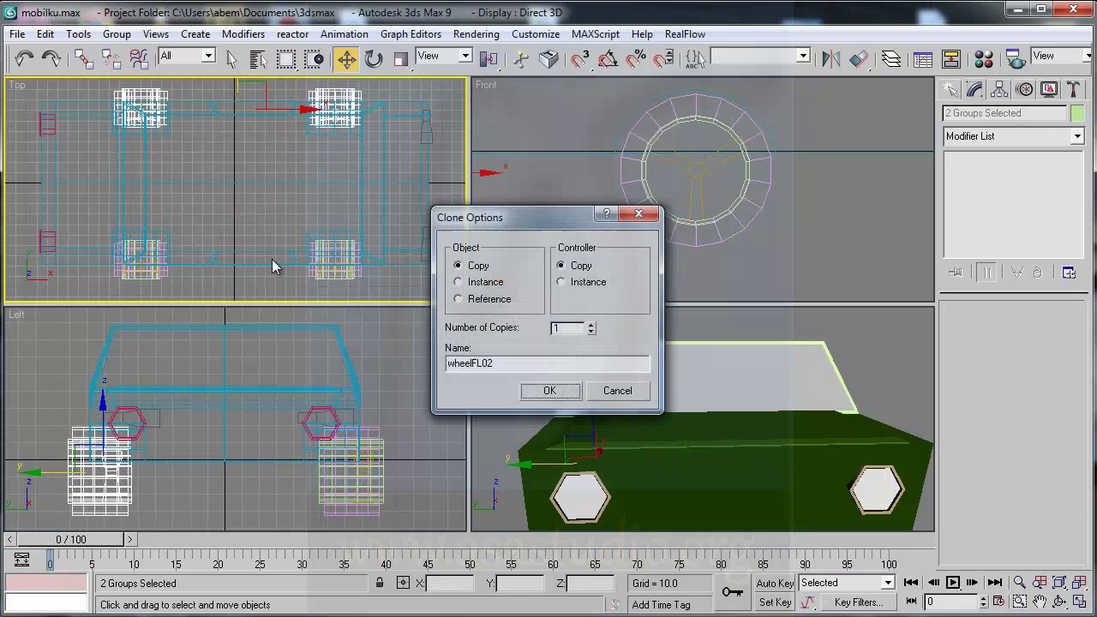
pyautogui.click(550, 390)
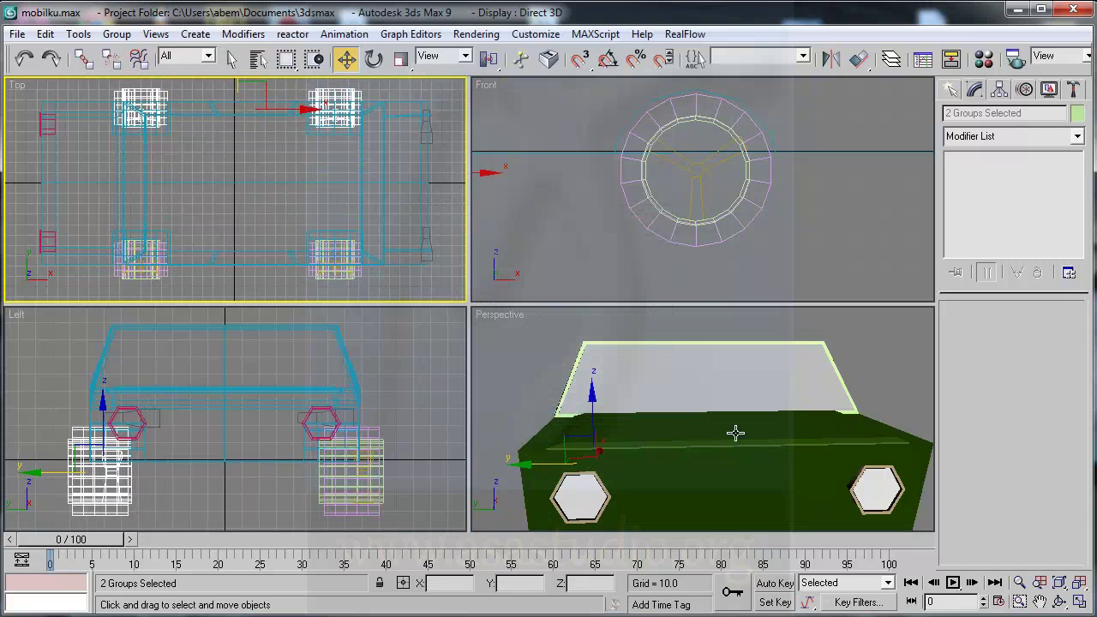
pyautogui.rightClick(706, 374)
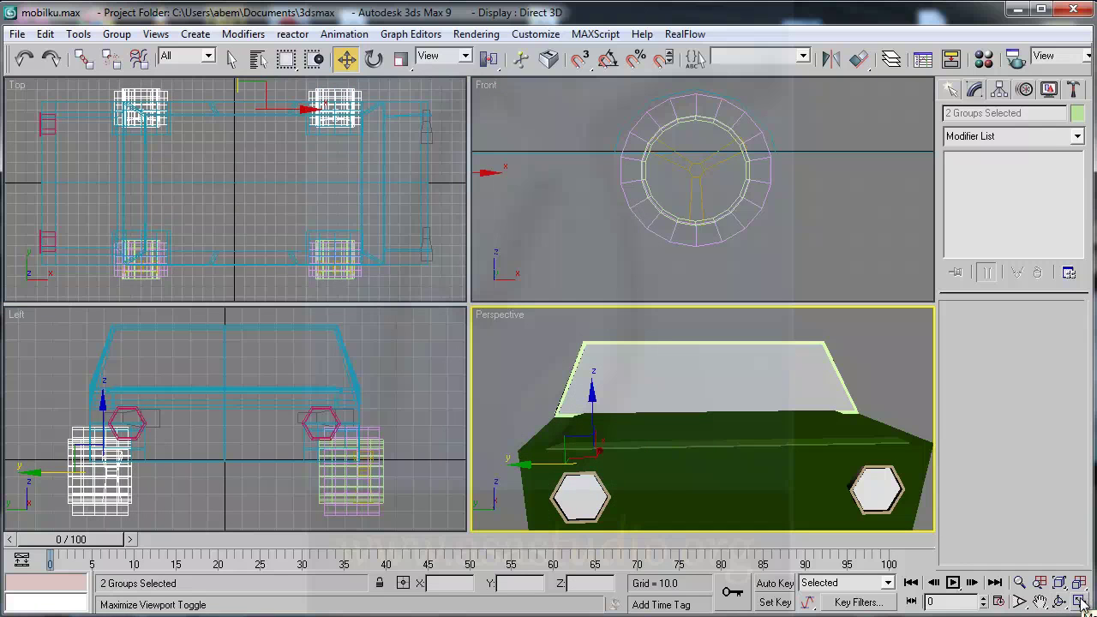
# - Set the car body Line01's Y position to 0 in the maximized Perspective view
pyautogui.click(1082, 585)
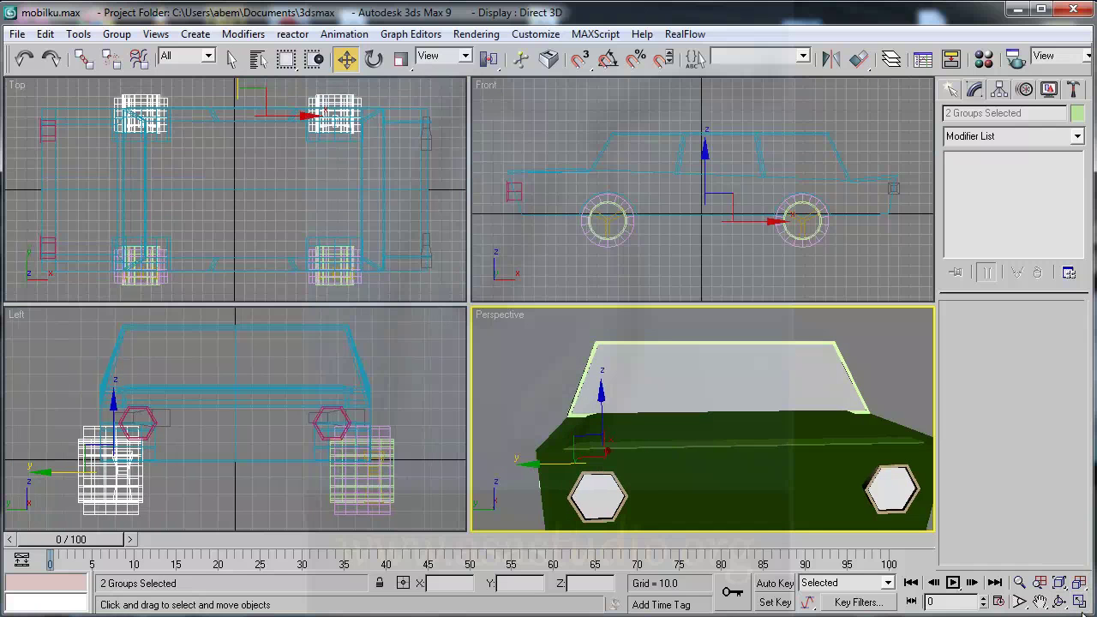
pyautogui.click(1080, 604)
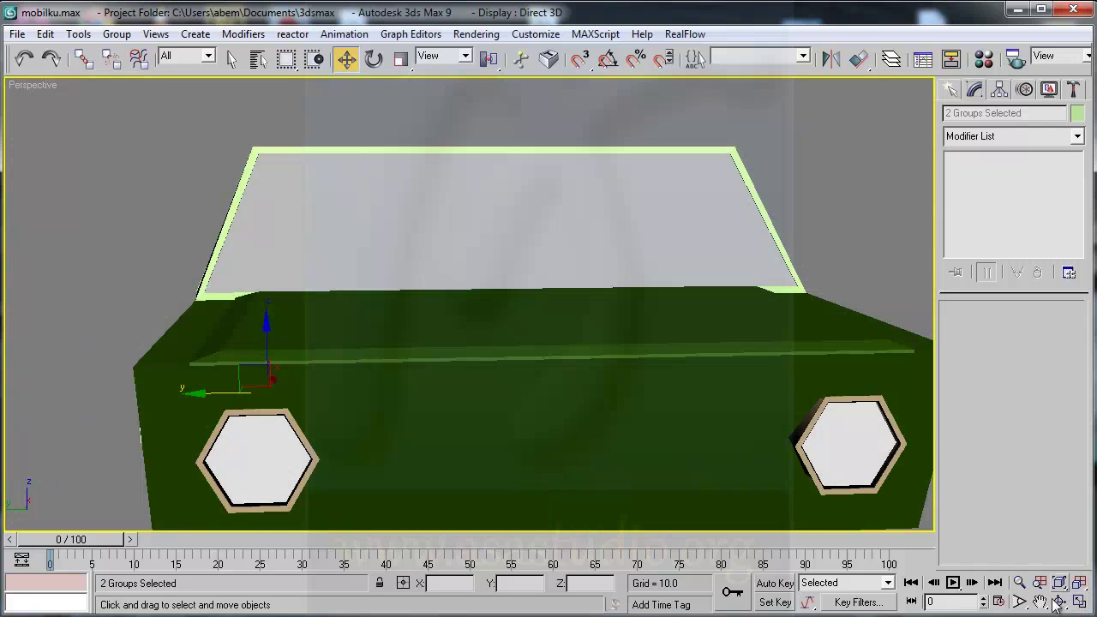
pyautogui.rightClick(701, 280)
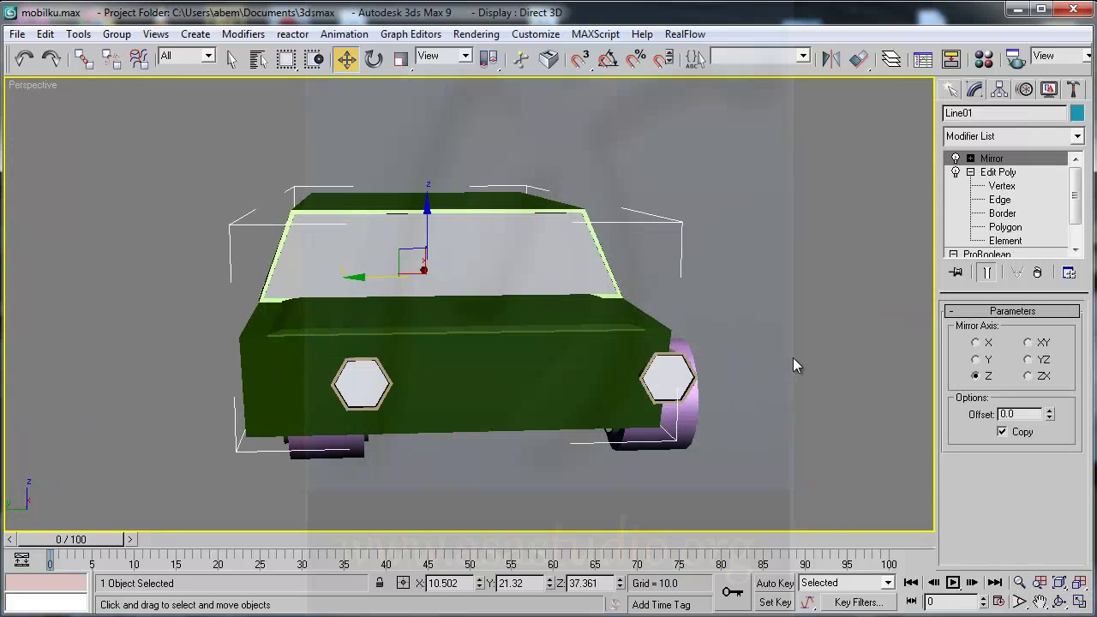
pyautogui.write('0')
pyautogui.press('Return')
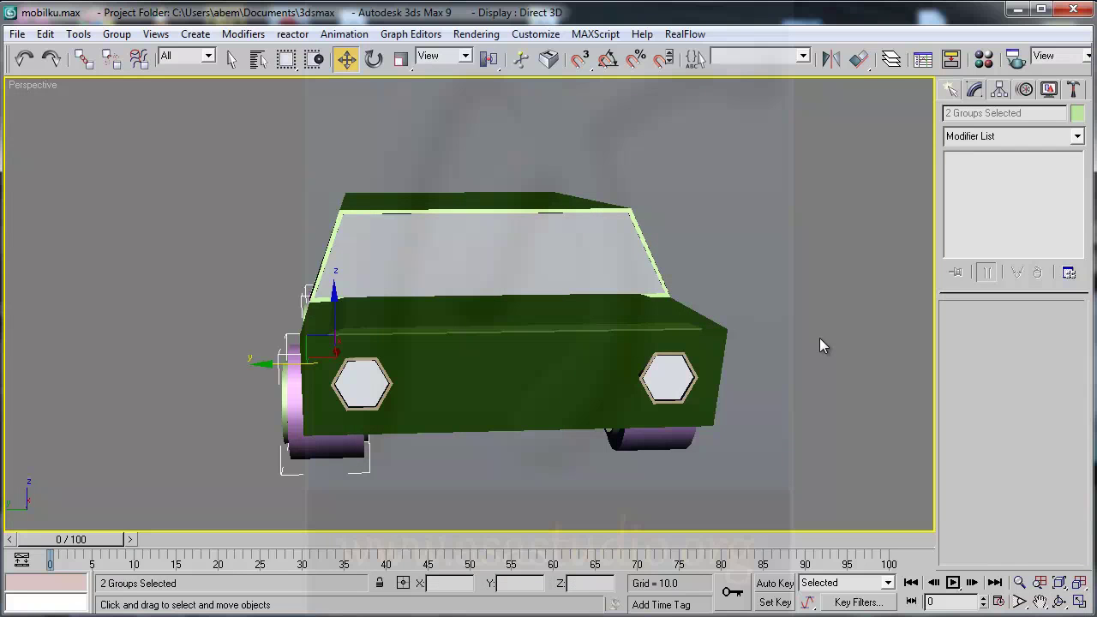
# - Orbit the Perspective view to check the car's side, then restore the four-view layout
pyautogui.rightClick(820, 340)
pyautogui.click(1059, 602)
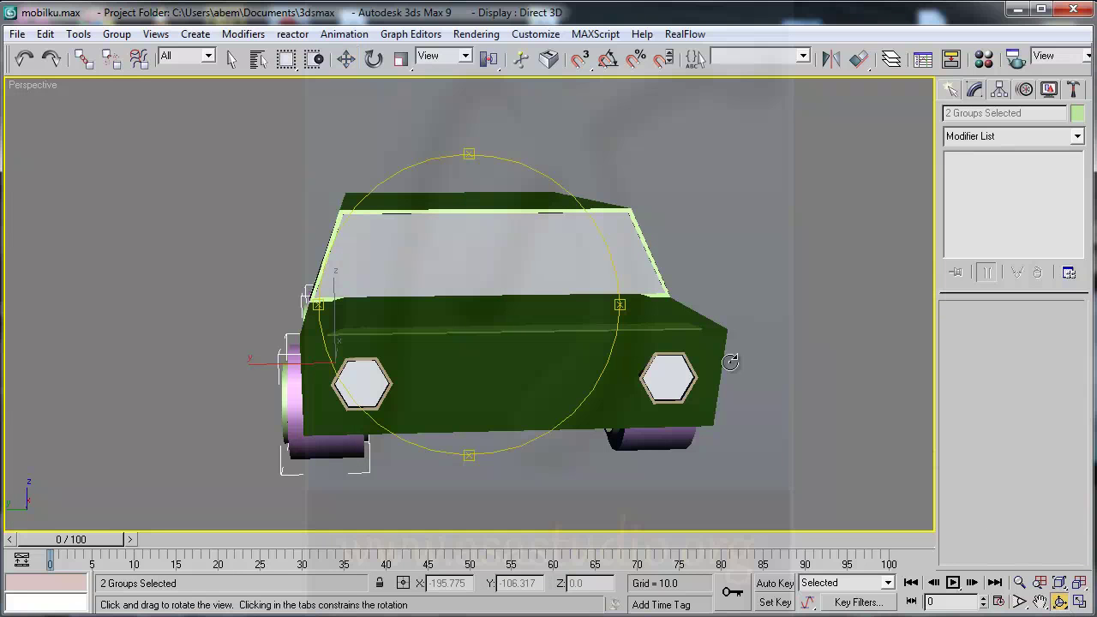
pyautogui.moveTo(595, 311)
pyautogui.mouseDown()
pyautogui.moveTo(385, 318)
pyautogui.moveTo(351, 277)
pyautogui.moveTo(368, 294)
pyautogui.moveTo(343, 311)
pyautogui.moveTo(367, 314)
pyautogui.moveTo(343, 306)
pyautogui.moveTo(282, 326)
pyautogui.moveTo(263, 299)
pyautogui.moveTo(318, 325)
pyautogui.moveTo(396, 334)
pyautogui.moveTo(460, 314)
pyautogui.moveTo(463, 345)
pyautogui.moveTo(411, 318)
pyautogui.mouseUp()
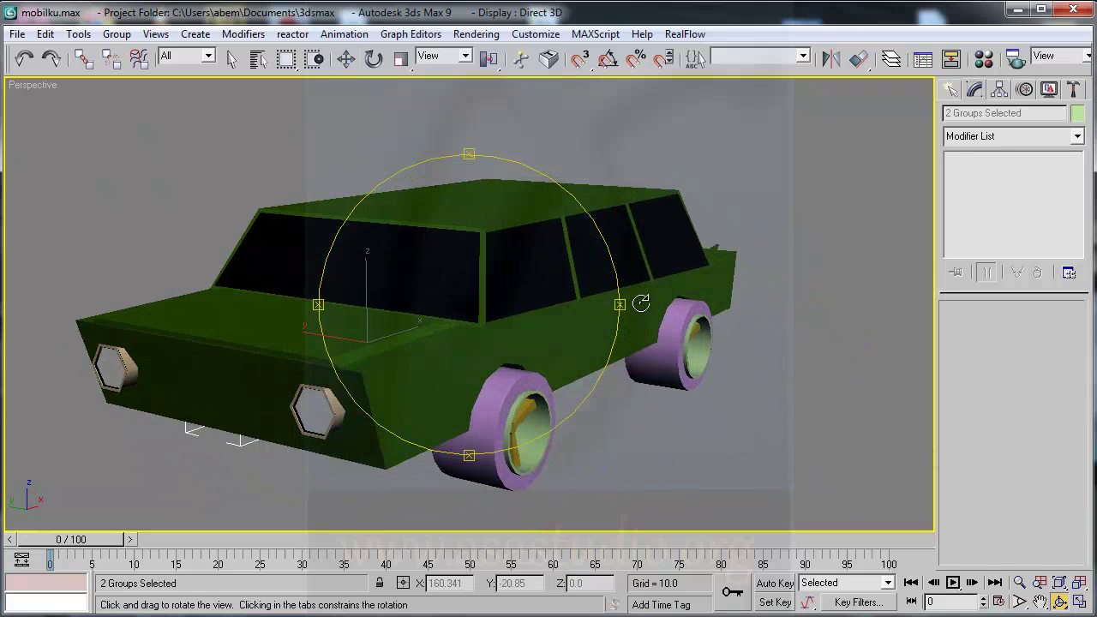
pyautogui.click(1080, 602)
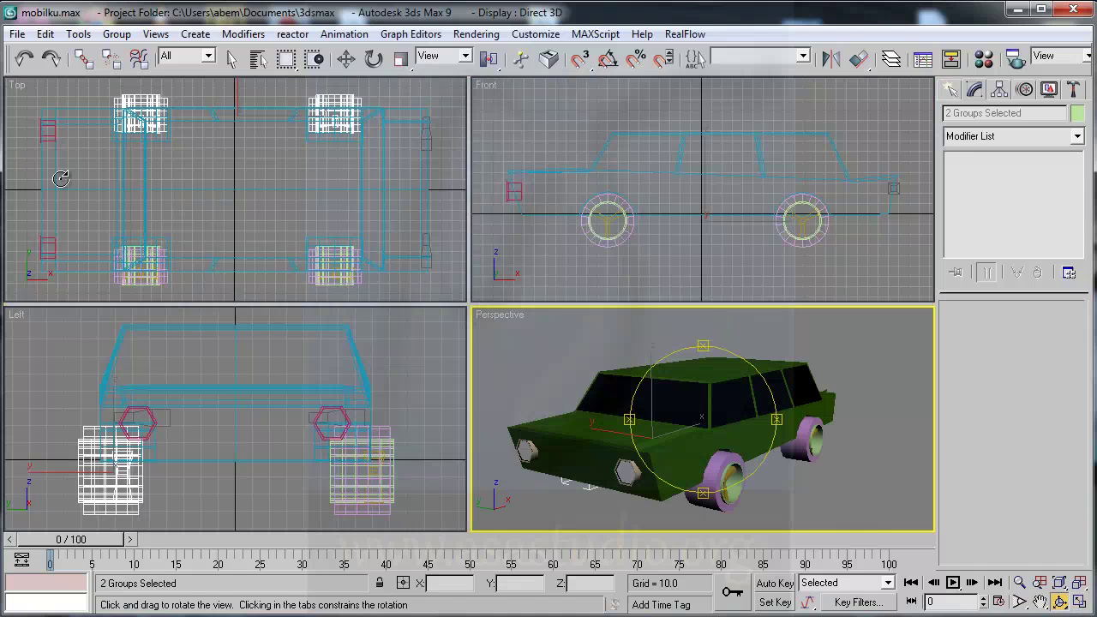
# - Collapse Line01's whole modifier stack into one editable poly and enter Vertex mode
pyautogui.rightClick(25, 175)
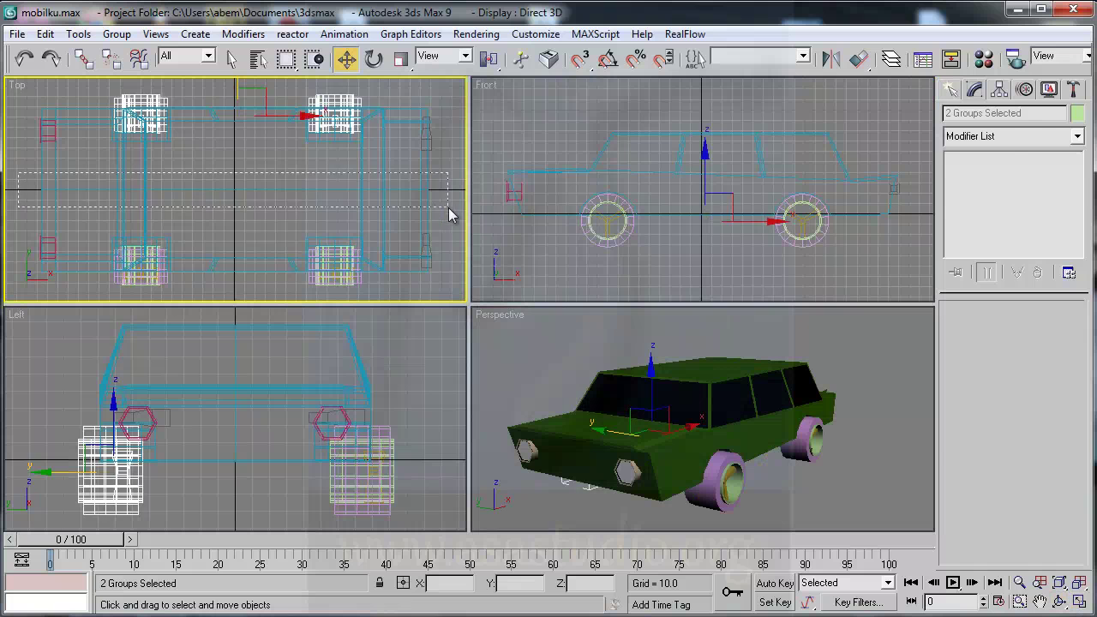
pyautogui.click(380, 199)
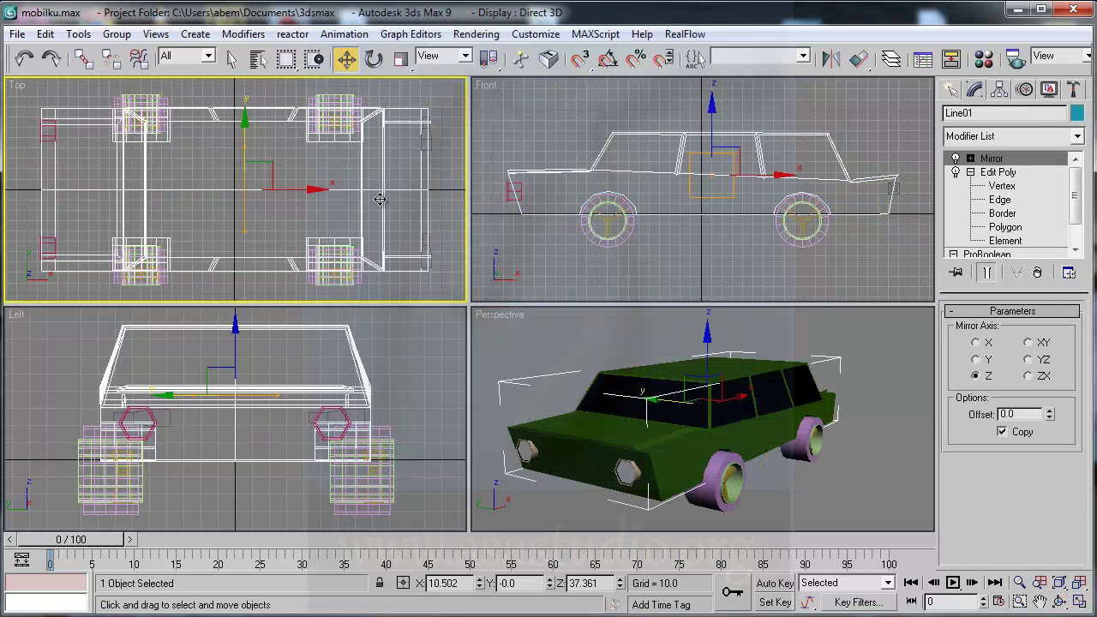
pyautogui.rightClick(1000, 161)
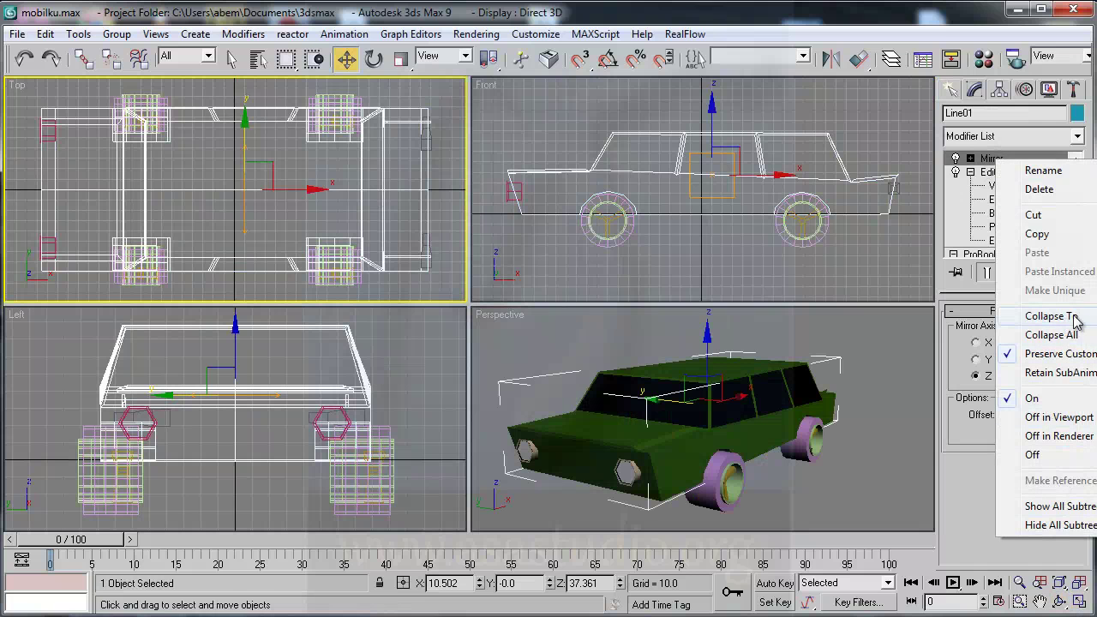
pyautogui.click(1052, 336)
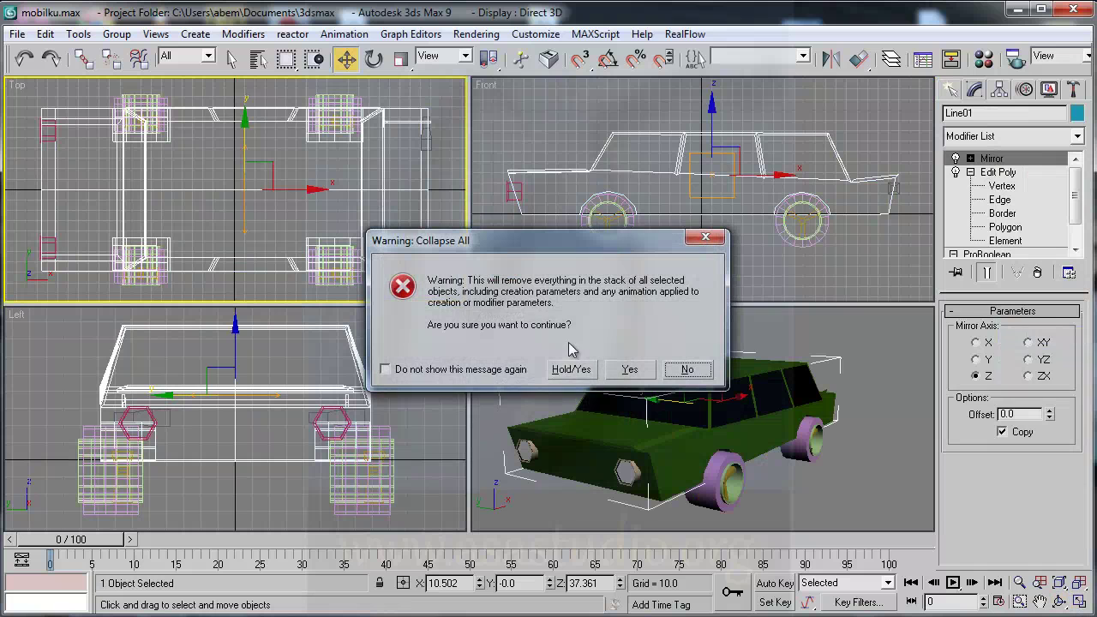
pyautogui.click(624, 374)
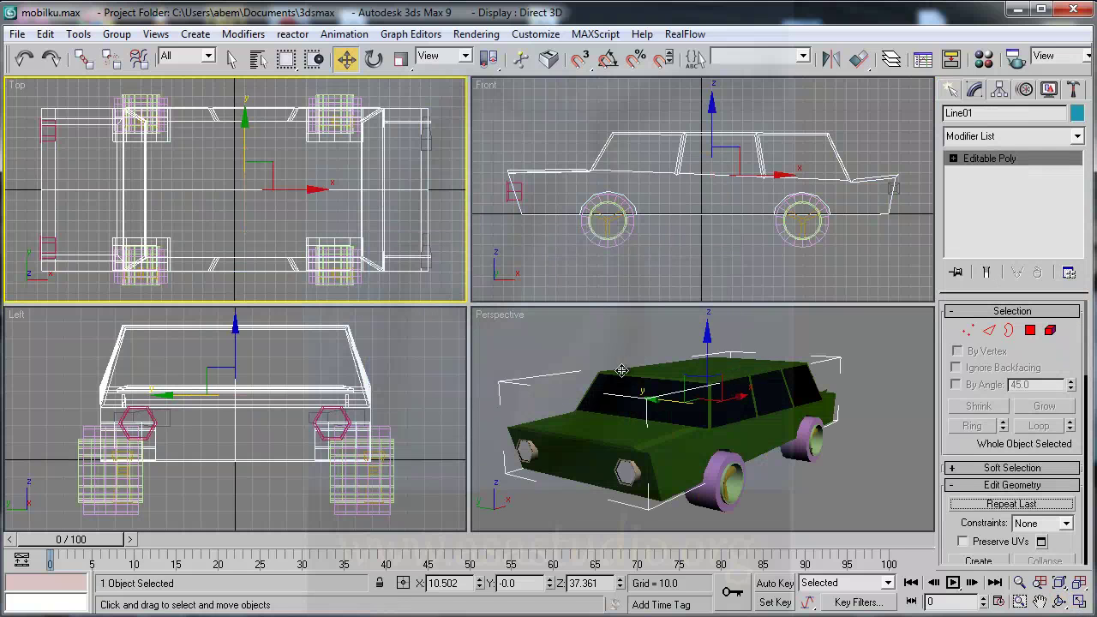
pyautogui.click(967, 330)
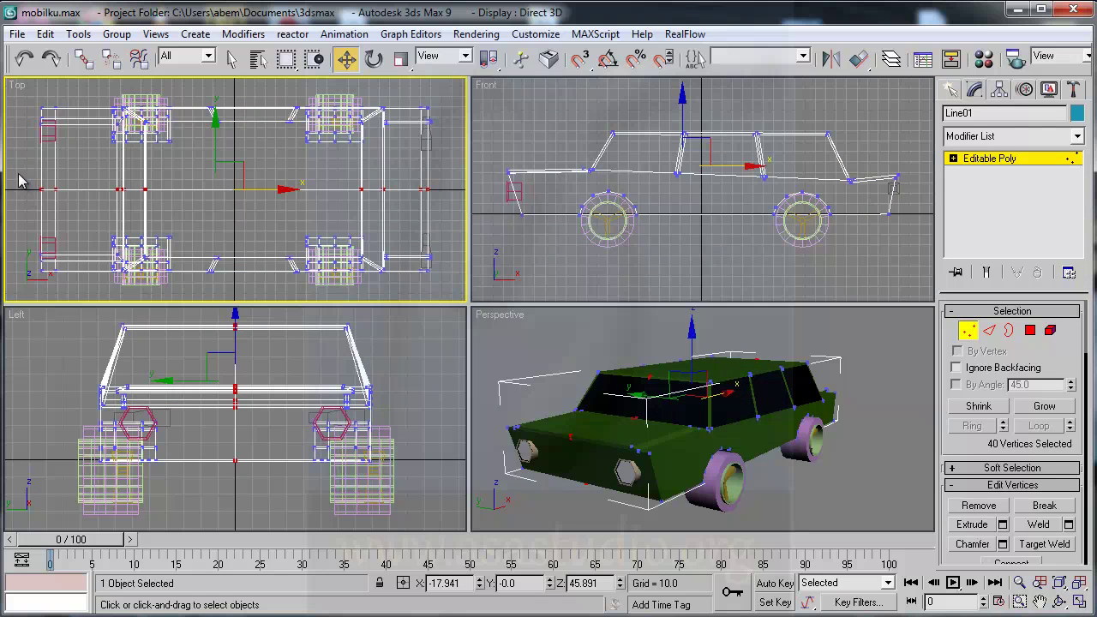
pyautogui.moveTo(19, 174); pyautogui.dragTo(456, 211)
pyautogui.moveTo(1082, 424); pyautogui.dragTo(1087, 268)
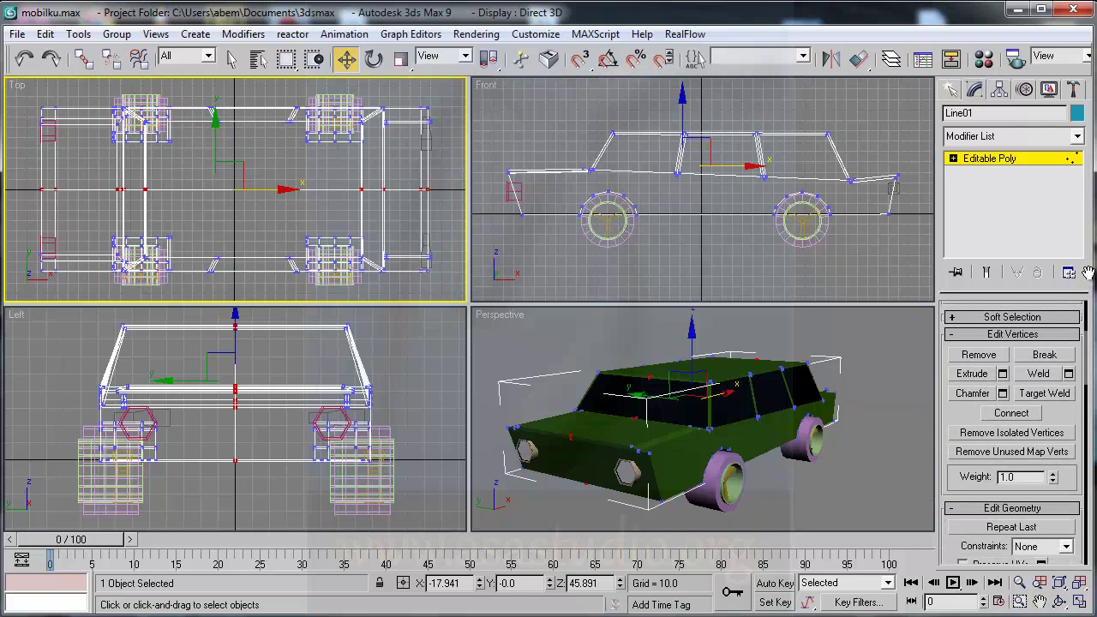
pyautogui.moveTo(1079, 418); pyautogui.dragTo(1085, 379)
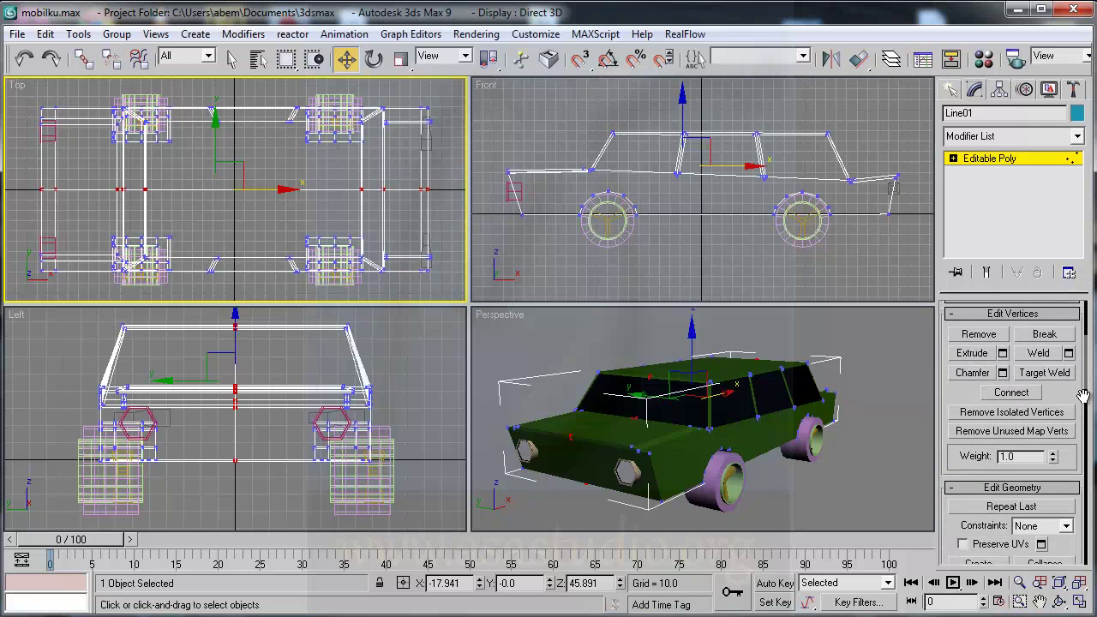
pyautogui.scroll(-2, 1055, 420)
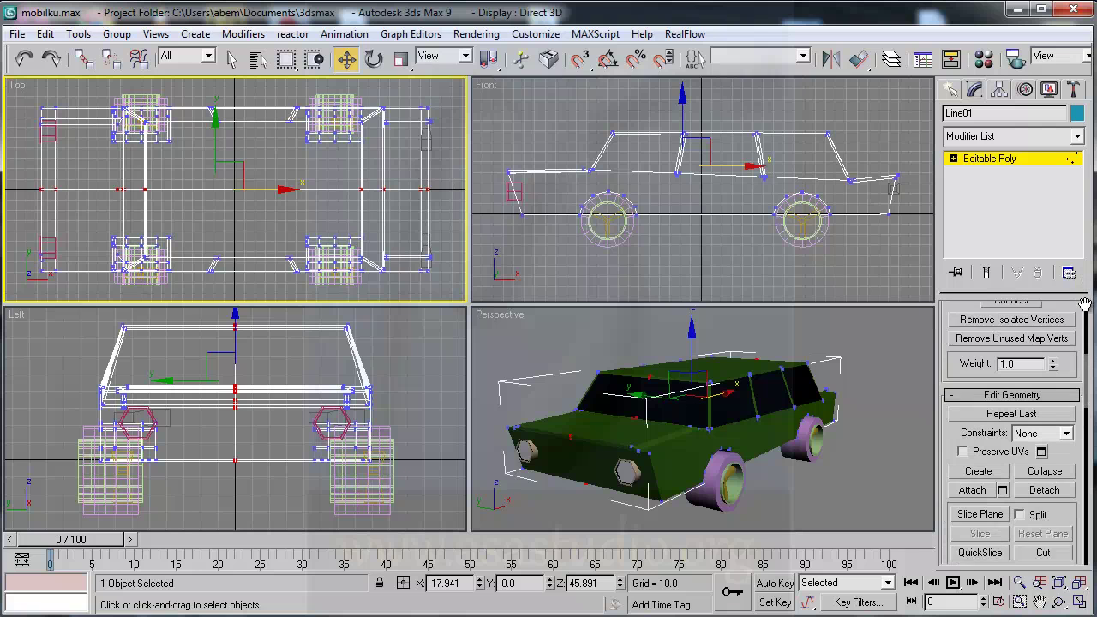
pyautogui.scroll(-2, 1046, 437)
pyautogui.scroll(-3, 1040, 461)
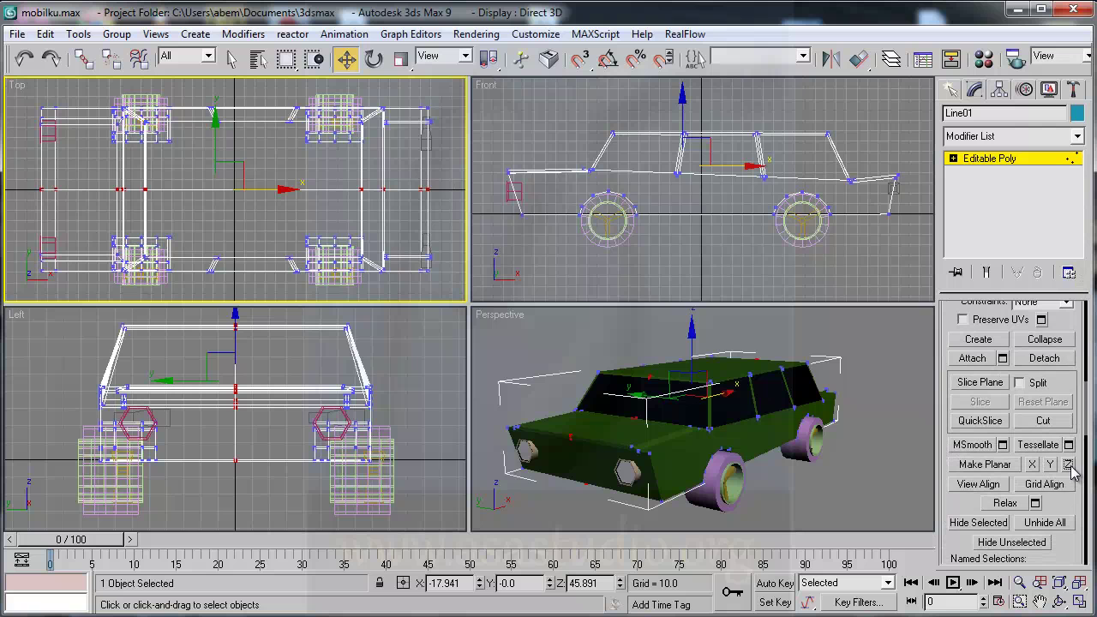
pyautogui.moveTo(1076, 337); pyautogui.dragTo(1085, 510)
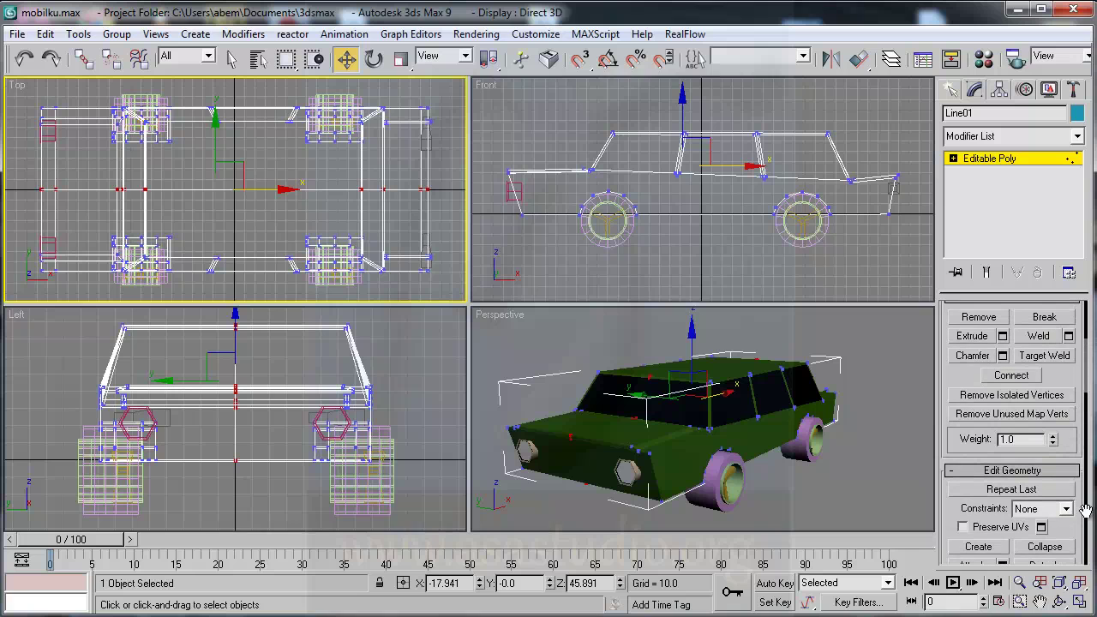
pyautogui.click(1069, 336)
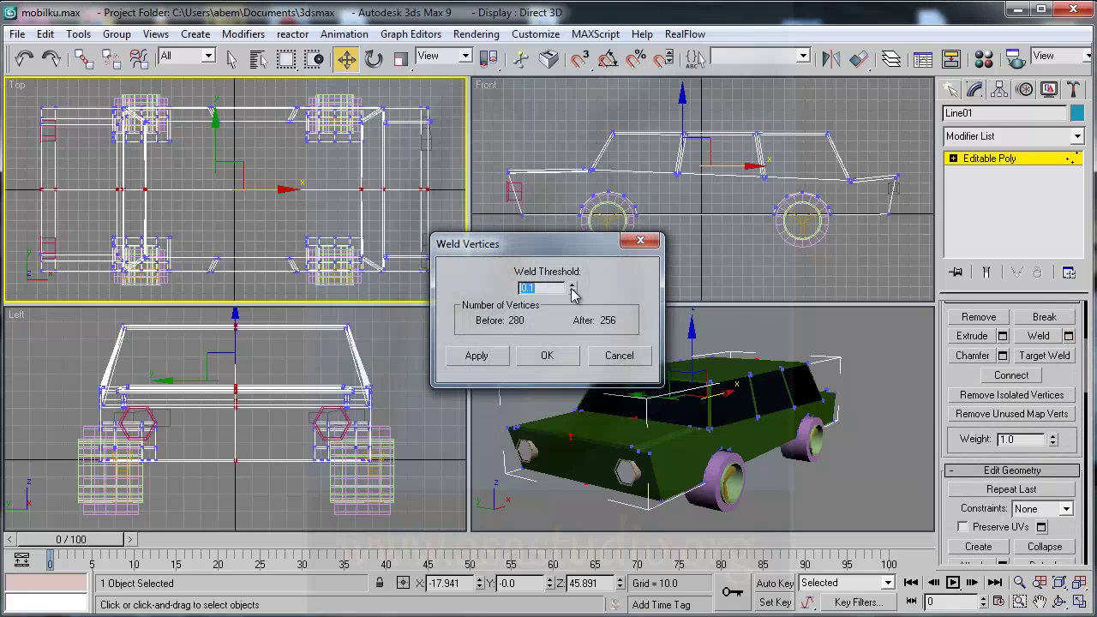
pyautogui.moveTo(573, 291)
pyautogui.mouseDown()
pyautogui.moveTo(578, 141)
pyautogui.moveTo(568, 294)
pyautogui.moveTo(563, 274)
pyautogui.moveTo(563, 297)
pyautogui.moveTo(574, 210)
pyautogui.moveTo(581, 331)
pyautogui.moveTo(572, 206)
pyautogui.moveTo(573, 363)
pyautogui.mouseUp()
pyautogui.moveTo(573, 288); pyautogui.dragTo(574, 298)
pyautogui.moveTo(526, 250); pyautogui.dragTo(463, 214)
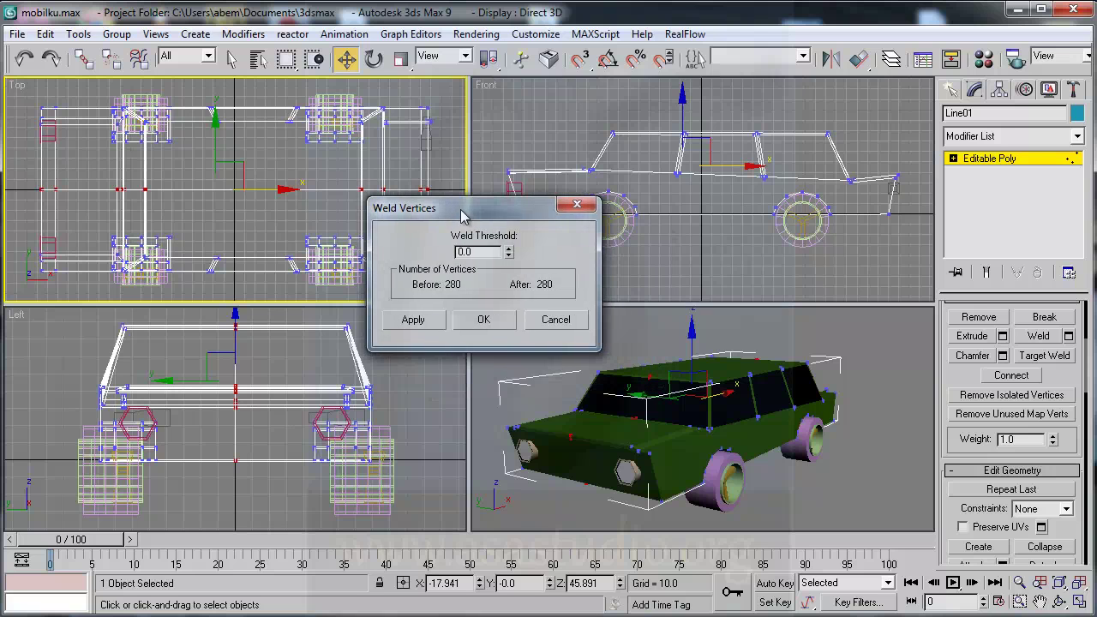
pyautogui.click(555, 320)
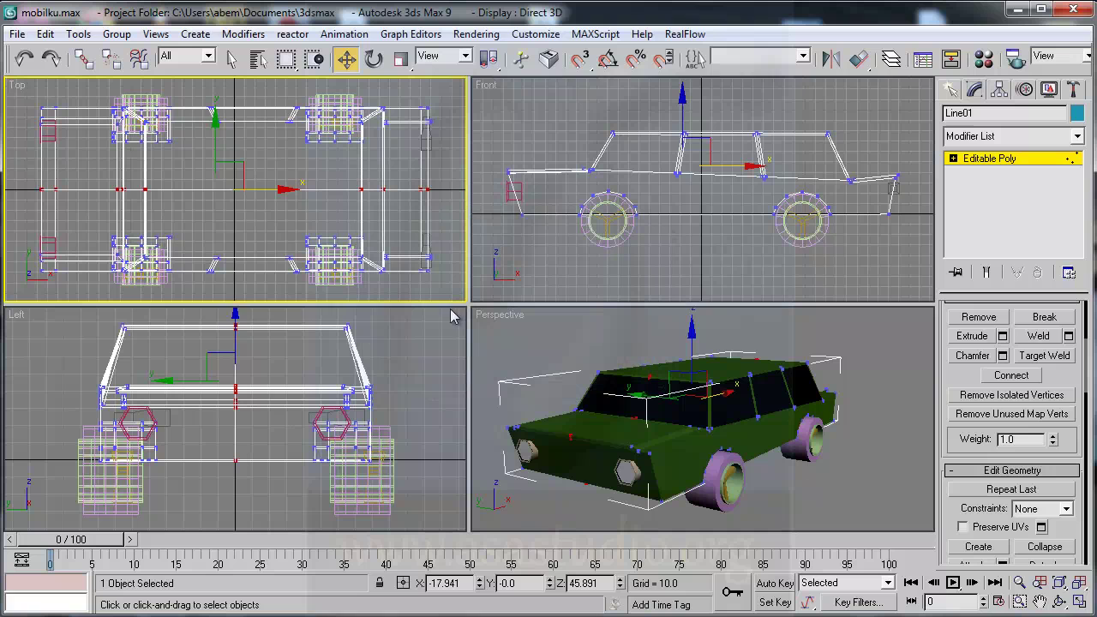
# - Exit Vertex mode, quick-render the Perspective view of the green car, and close the image
pyautogui.click(445, 204)
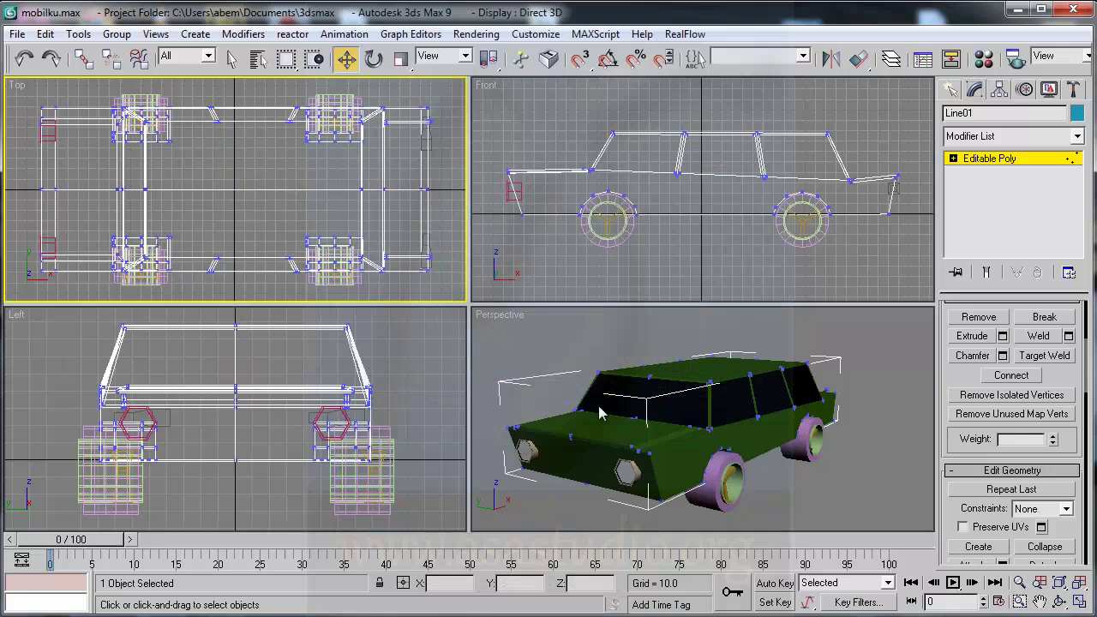
pyautogui.click(994, 159)
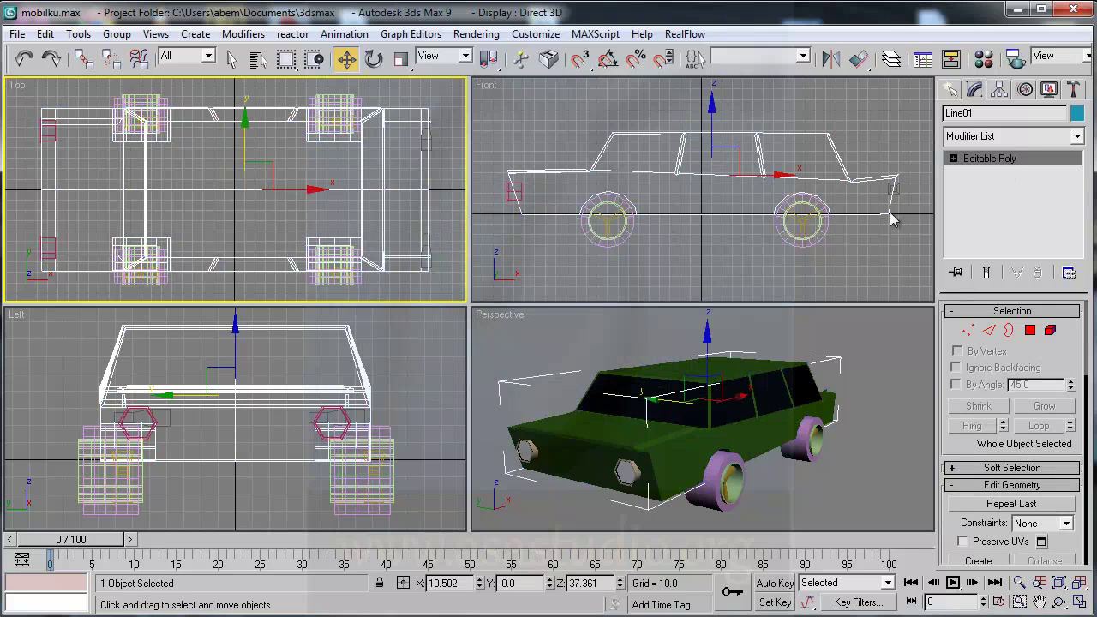
pyautogui.click(698, 344)
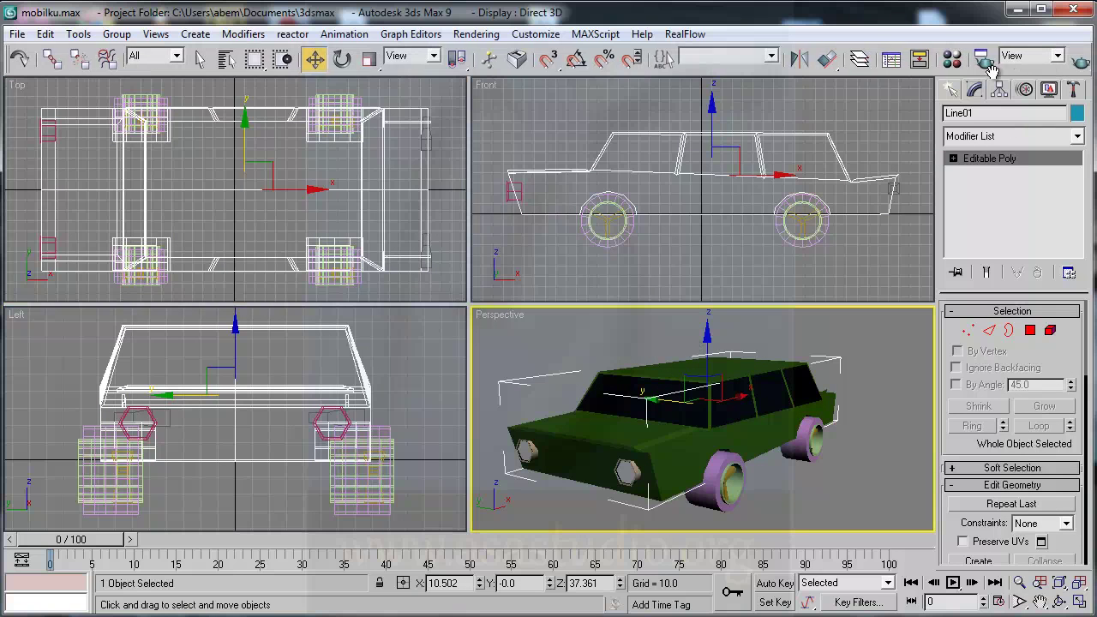
pyautogui.moveTo(1056, 69); pyautogui.dragTo(986, 69)
pyautogui.click(1077, 59)
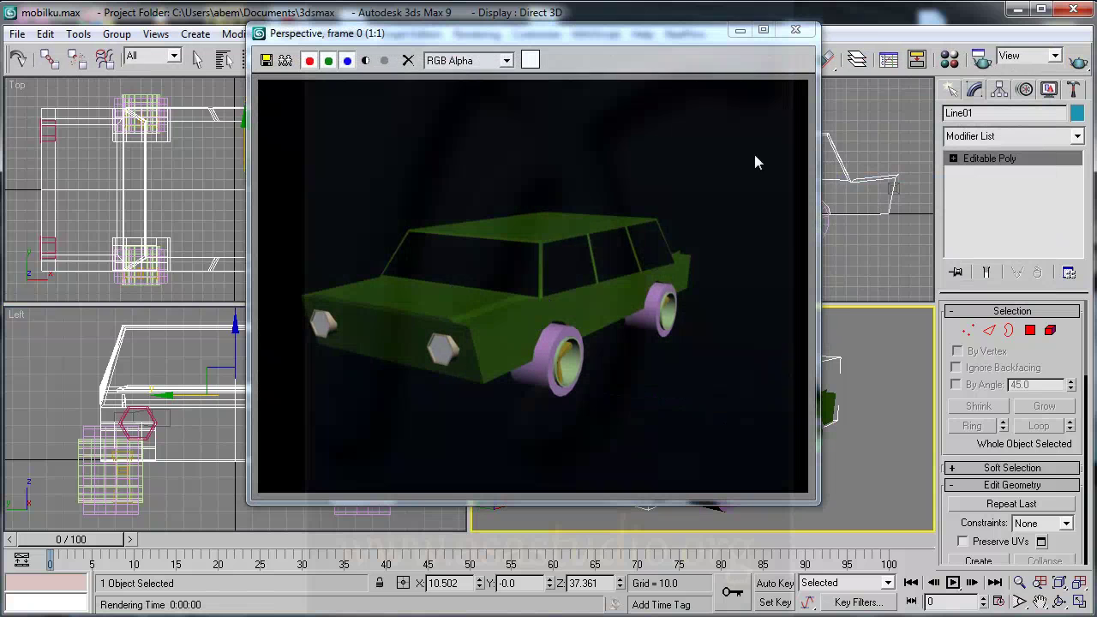
pyautogui.click(795, 29)
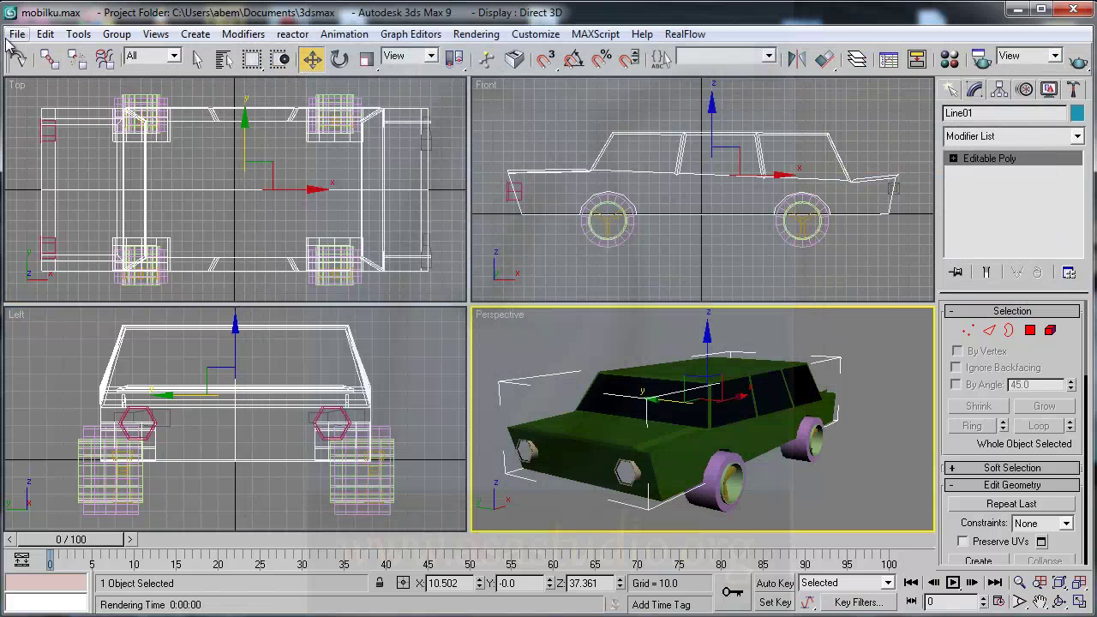